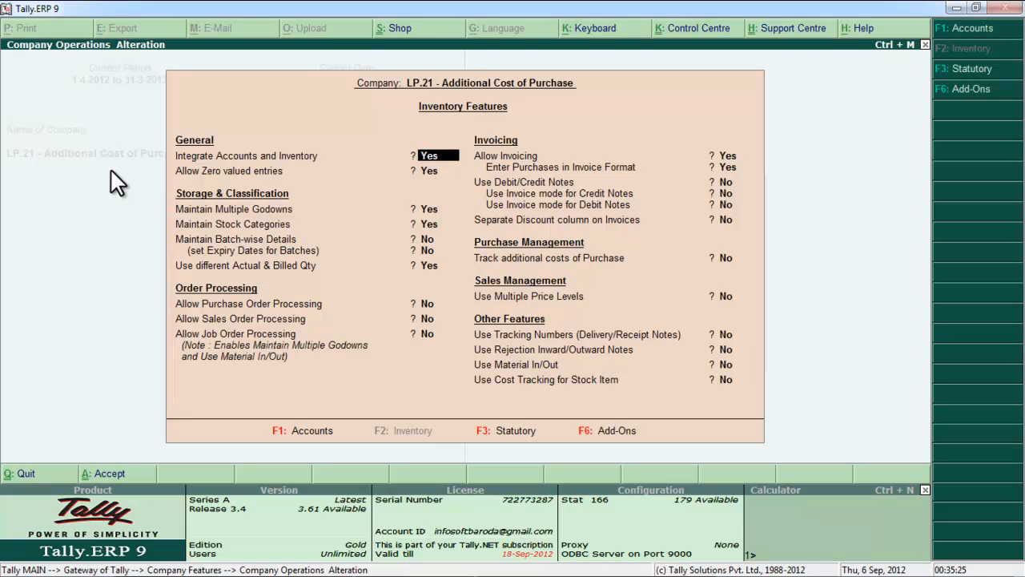
- Enable tracking of additional costs of purchase in the company's inventory features, save the settings and return to the Gateway
key(Return)
key(Return)
key(Return)
key(Return)
key(Return)
key(Return)
key(Return)
key(Return)
key(Return)
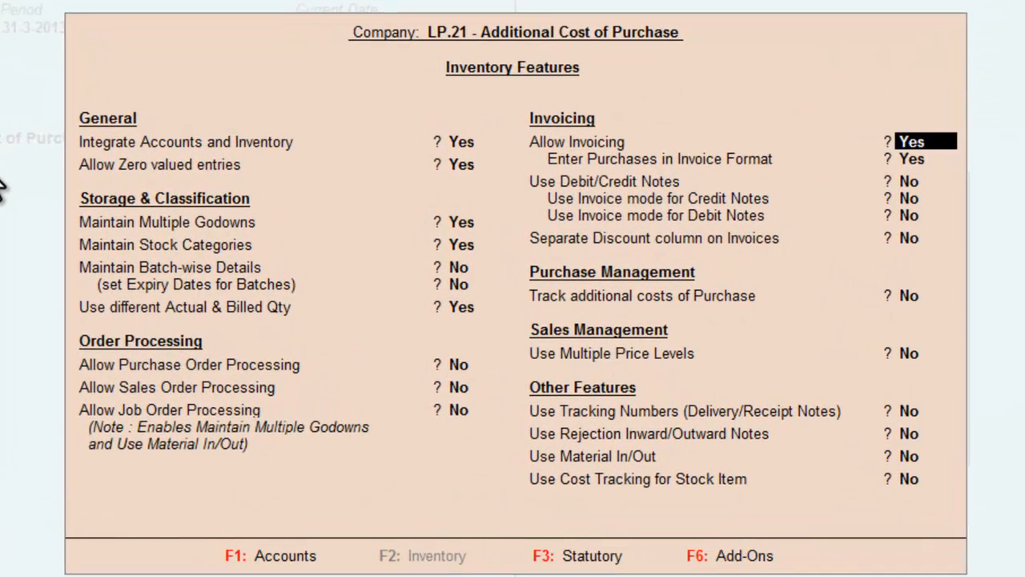
key(Return)
key(Return)
key(Return)
key(Return)
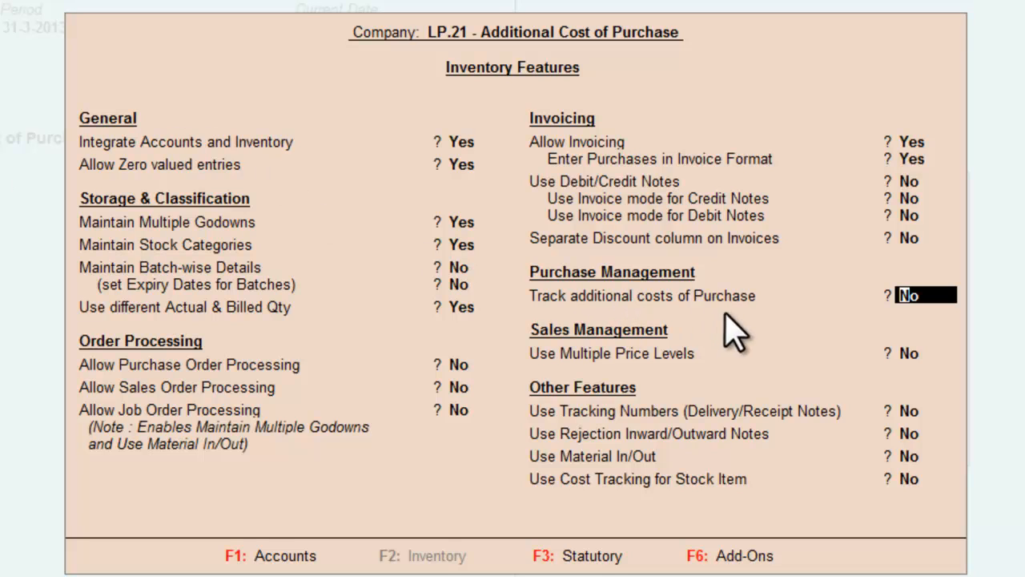
text(y)
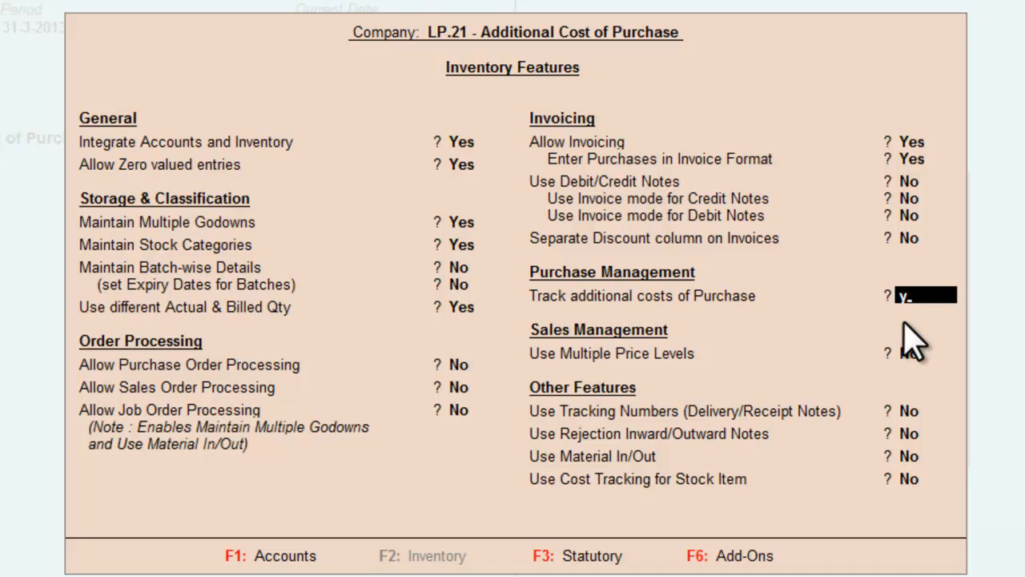
key(Return)
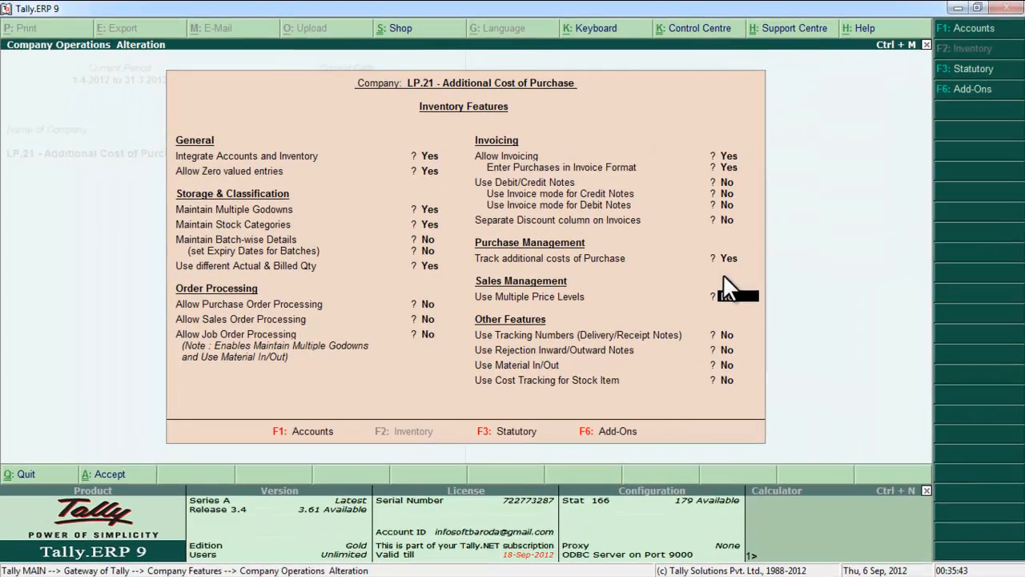
key(ctrl+a)
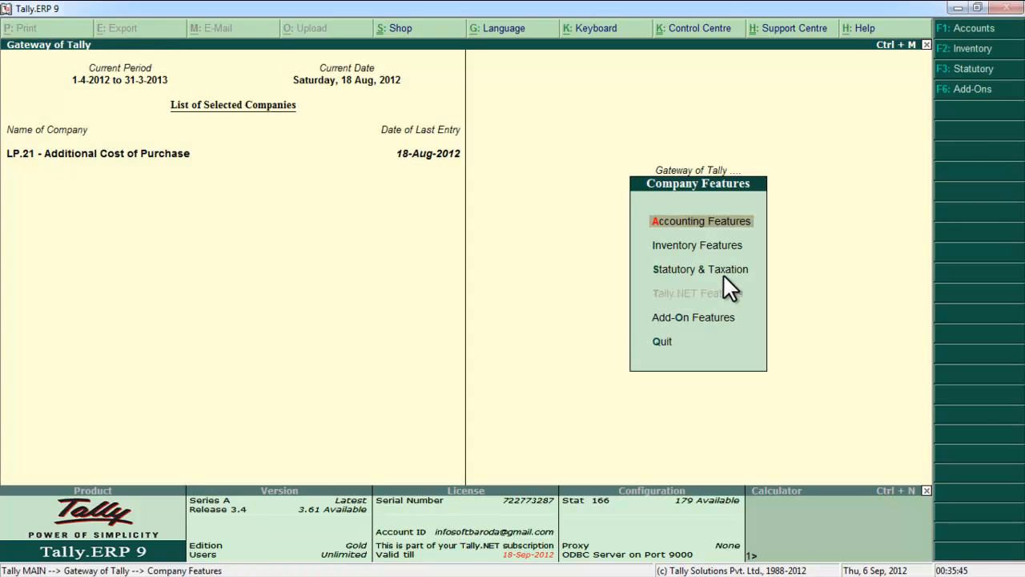
key(Escape)
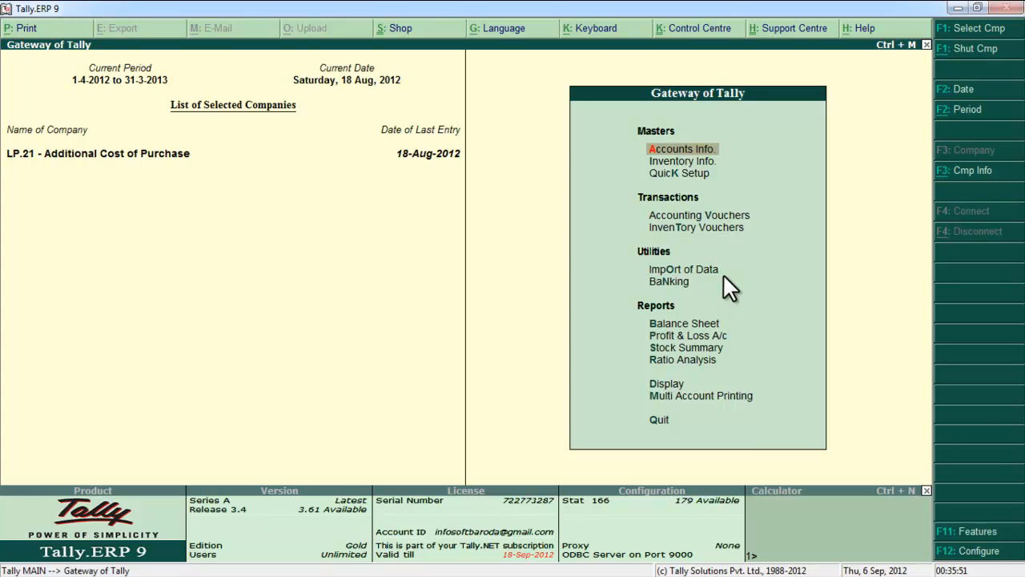
- Open the Freight ledger for alteration from the single-ledger masters
key(Return)
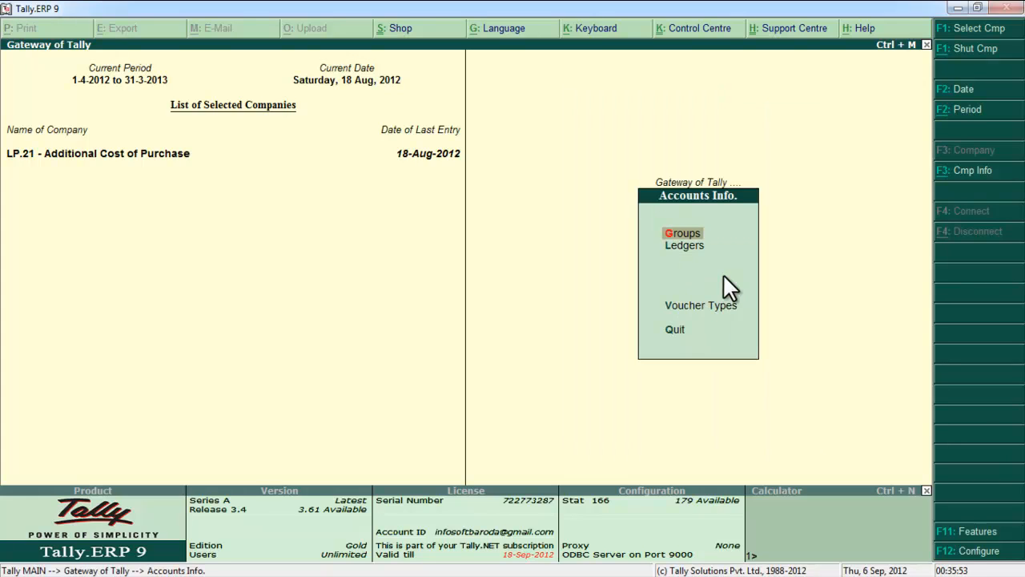
key(Down)
key(Return)
key(Down)
key(Down)
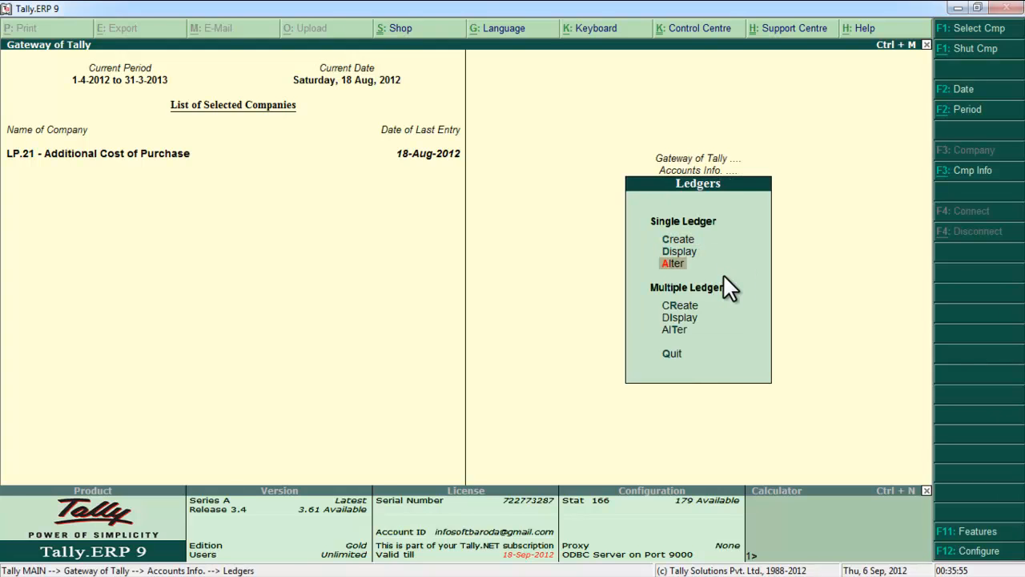
key(Return)
text(Fre)
key(Return)
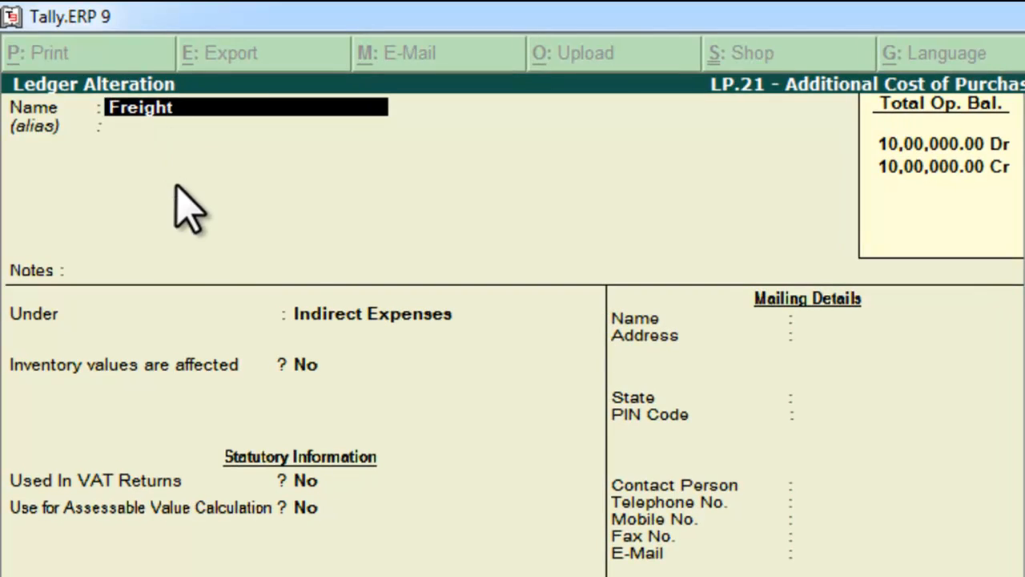
- Move the Freight ledger under Direct Expenses, save it and return to the Gateway
key(Return)
key(Return)
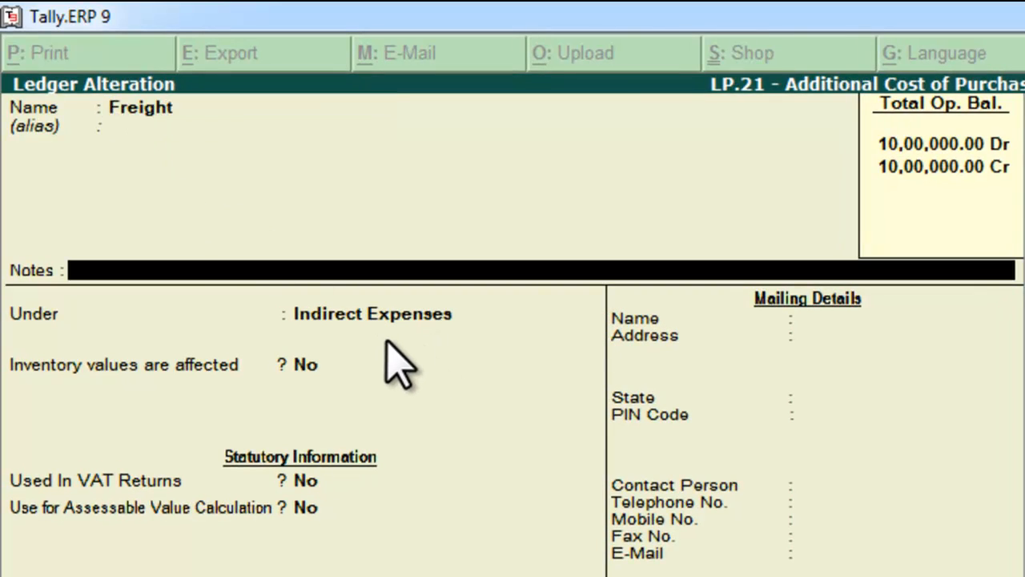
key(Return)
text(Direct)
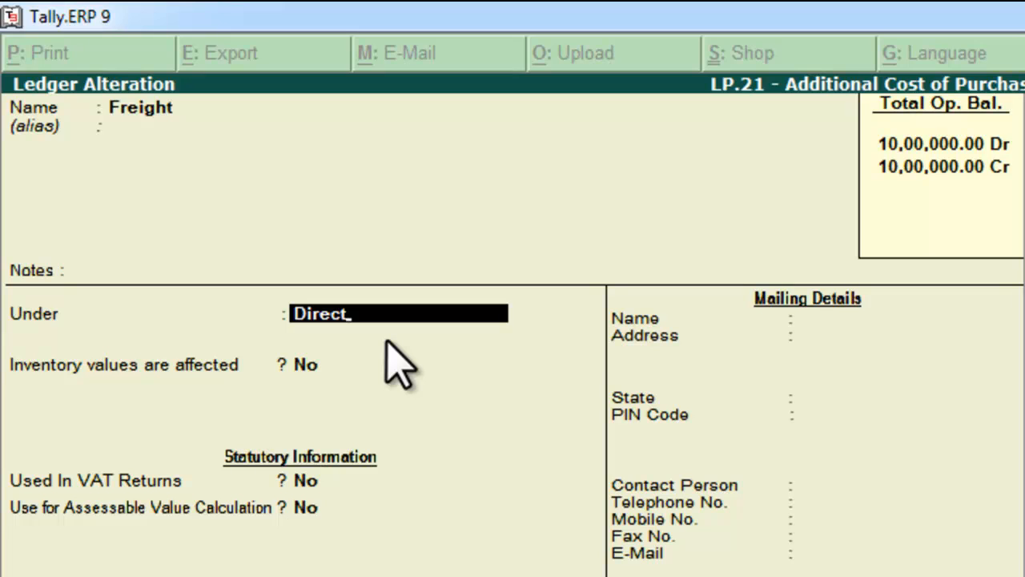
key(Return)
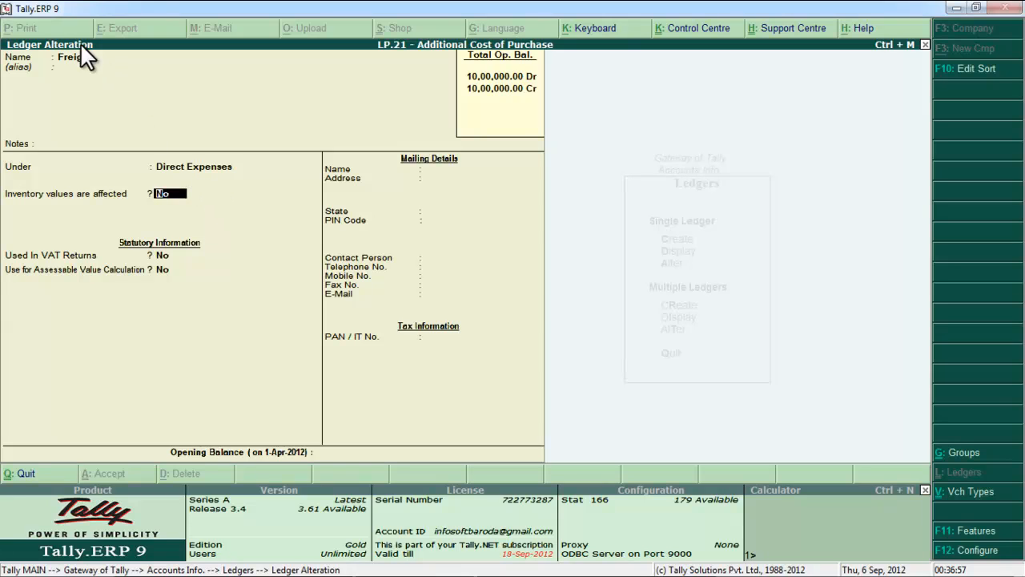
key(Return)
key(Return)
key(Return)
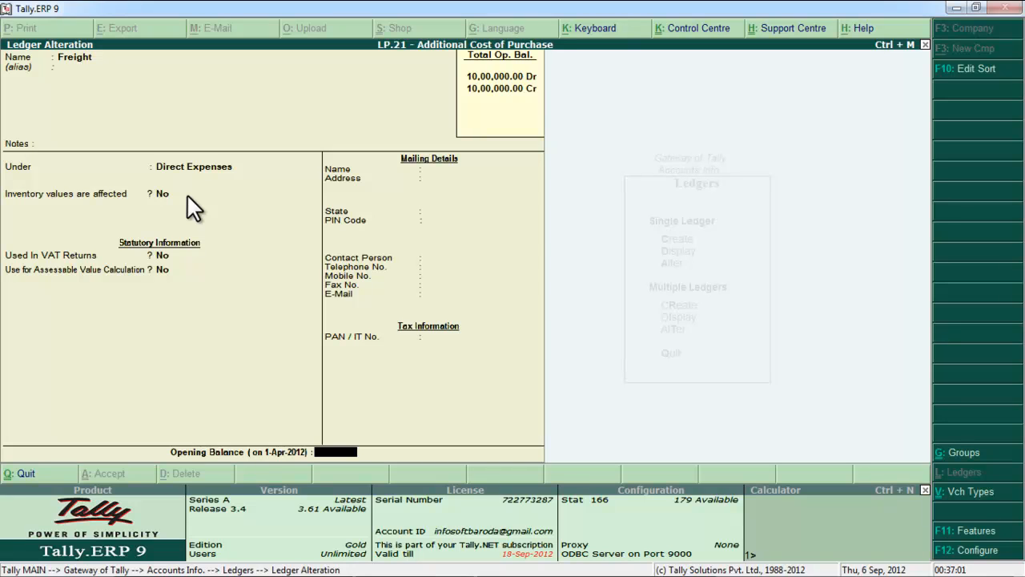
key(Return)
key(Return)
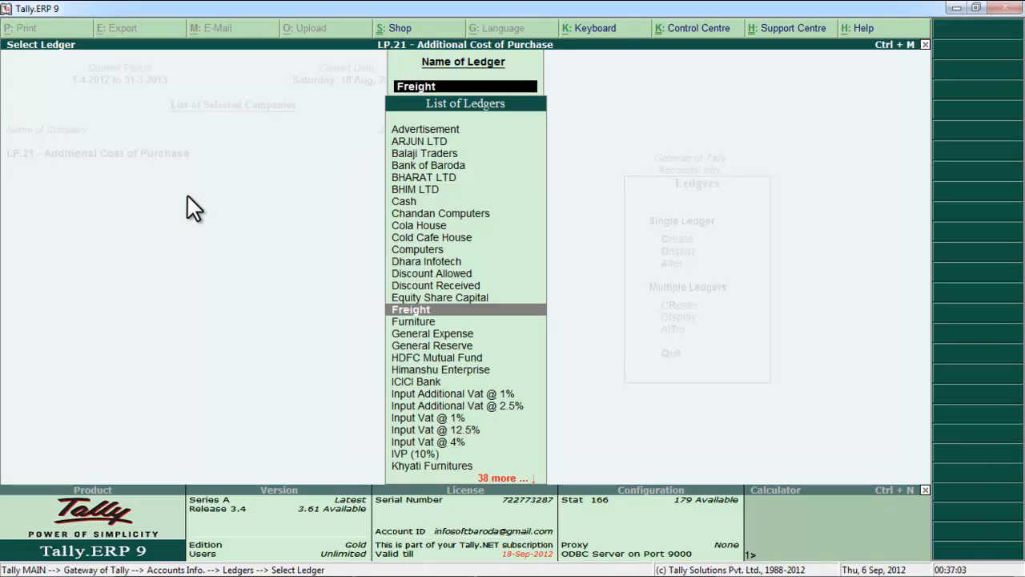
key(Escape)
key(Escape)
key(Escape)
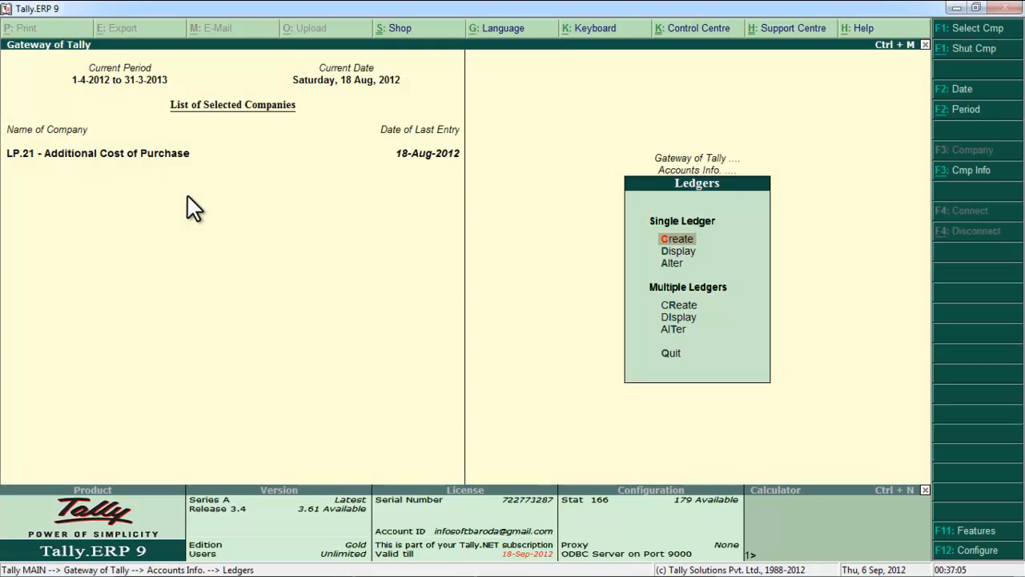
key(Escape)
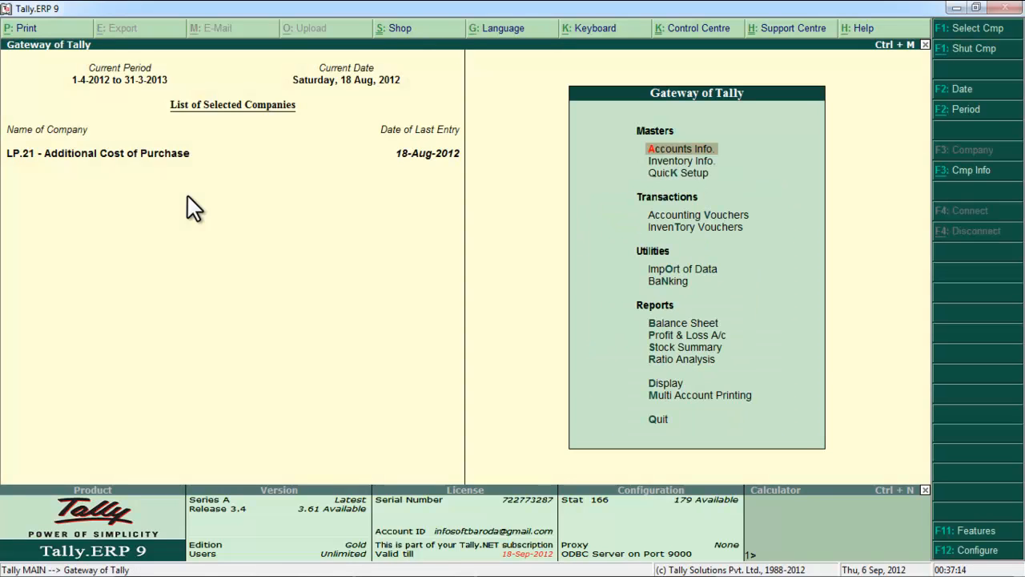
- Open the Purchase Accounts group for alteration from the single-group masters
key(Return)
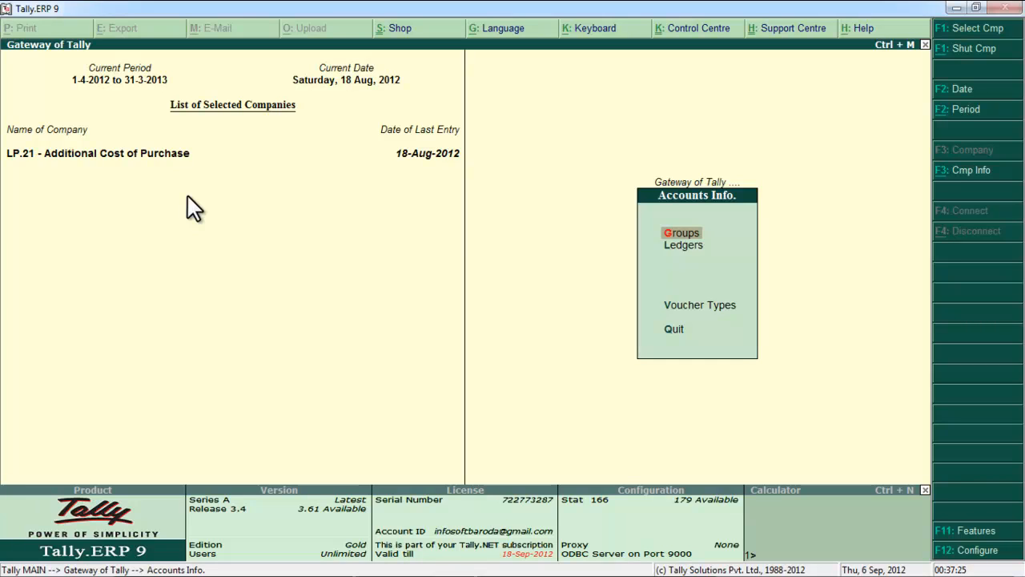
key(Return)
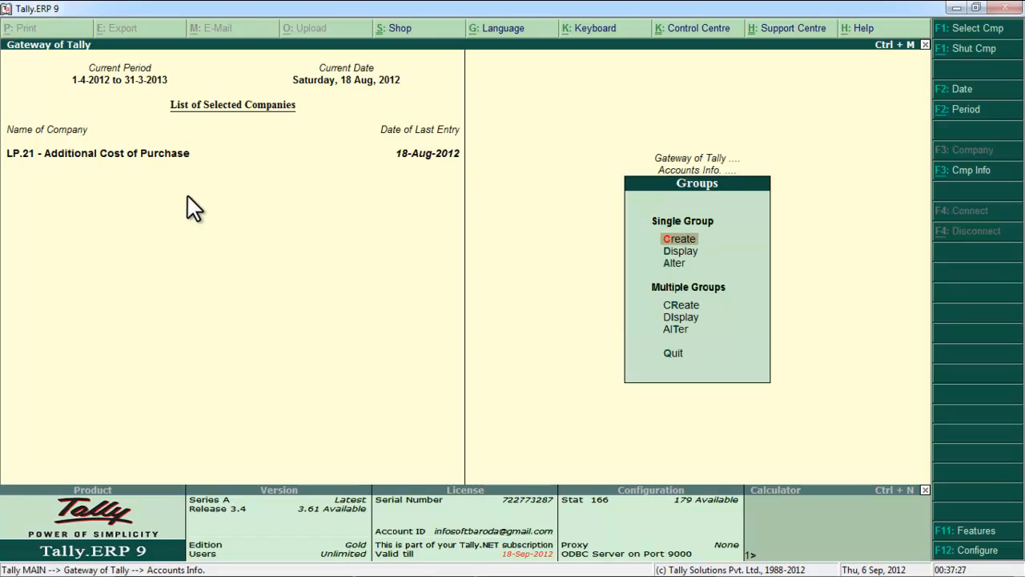
key(Down)
key(Down)
key(Return)
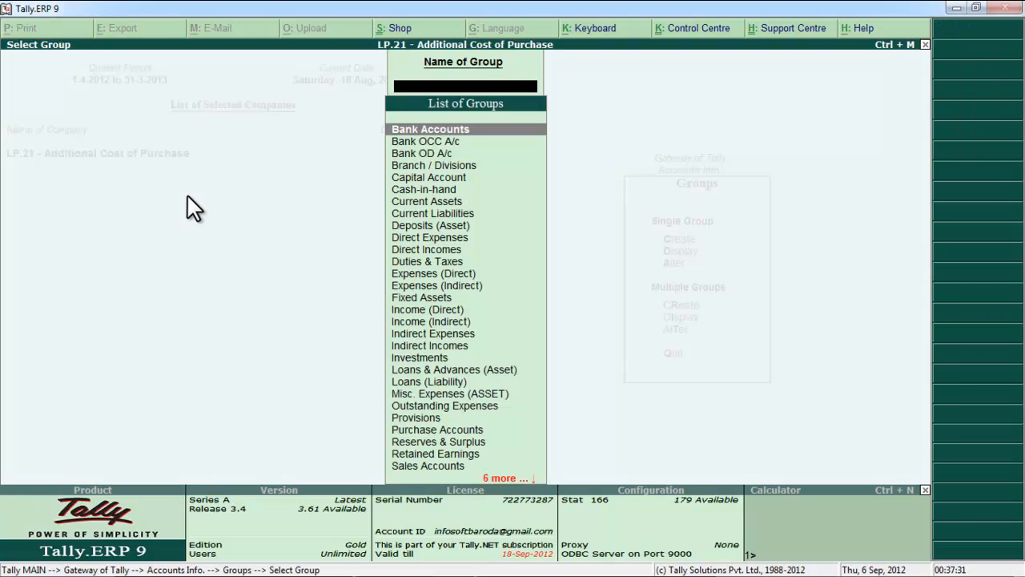
text(Purcha)
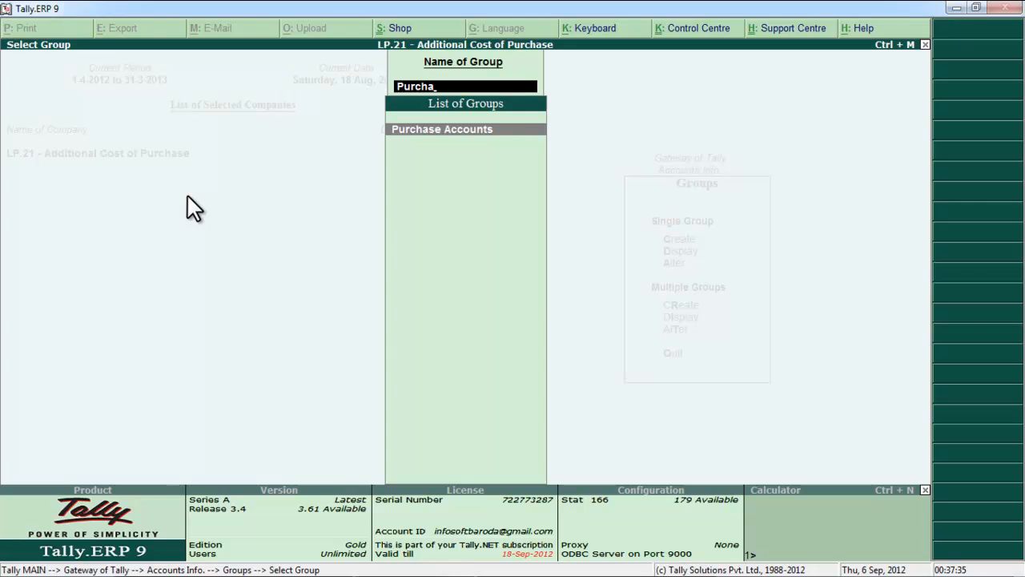
key(Return)
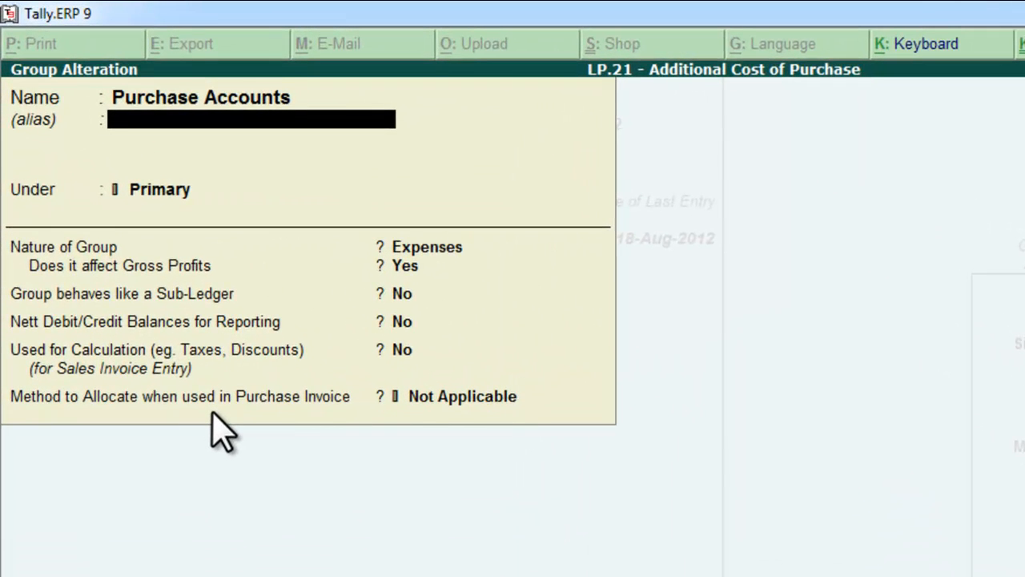
- Set the Purchase Accounts group's purchase invoice allocation method to Appropriate by Value, save it and return to the Gateway
key(Return)
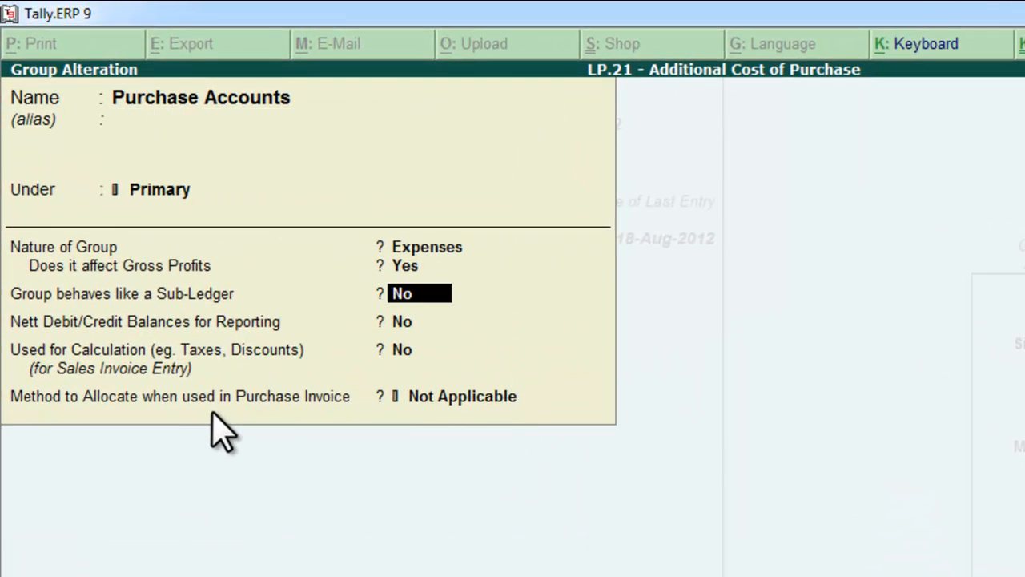
key(Return)
key(Return)
key(Return)
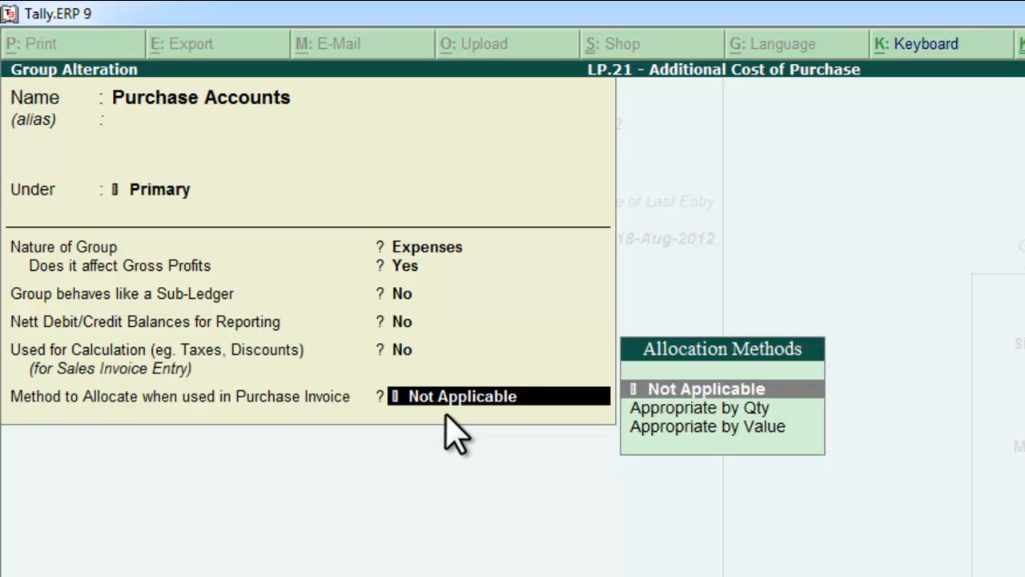
key(Down)
key(Down)
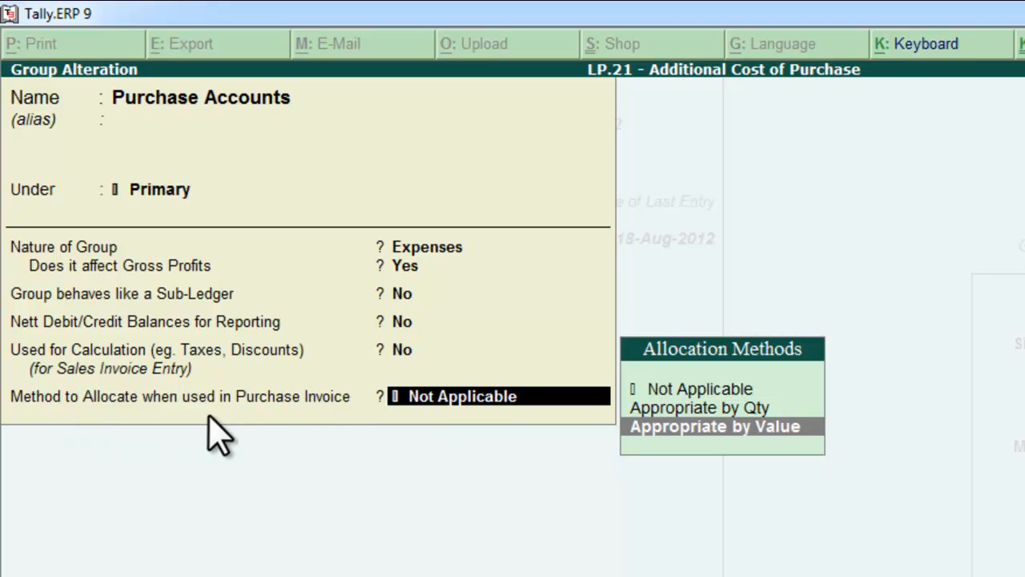
click(731, 447)
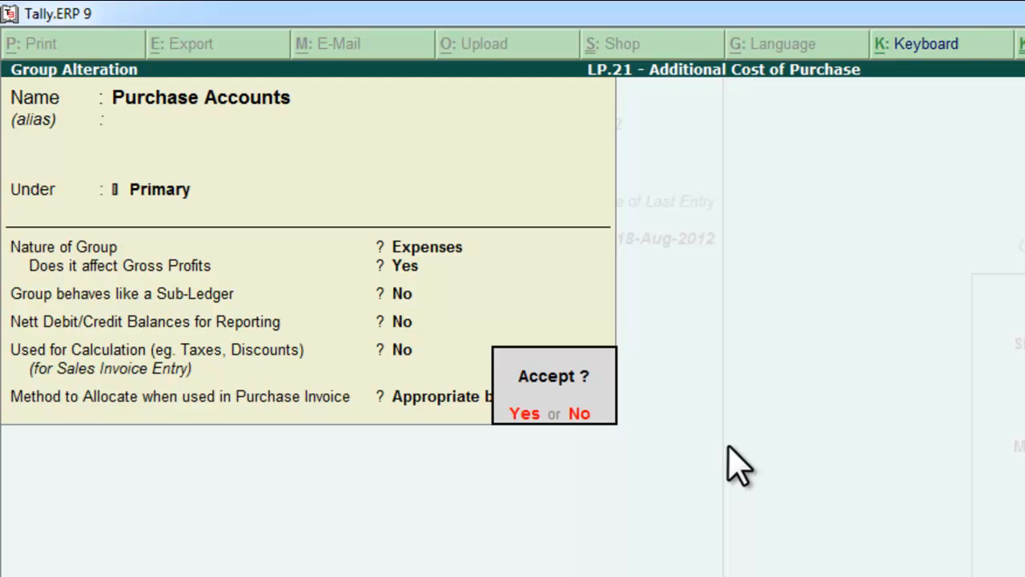
key(Return)
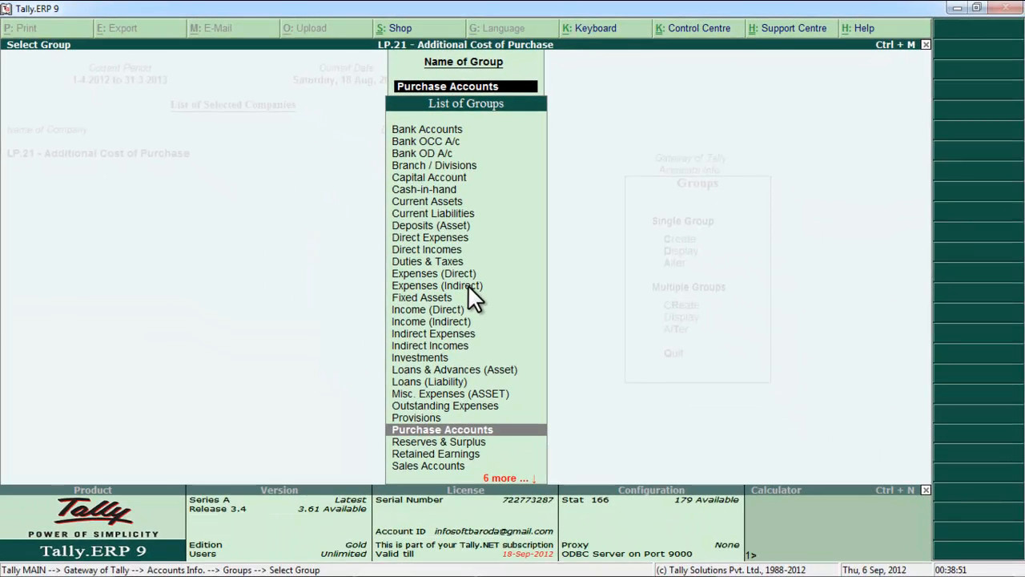
key(Escape)
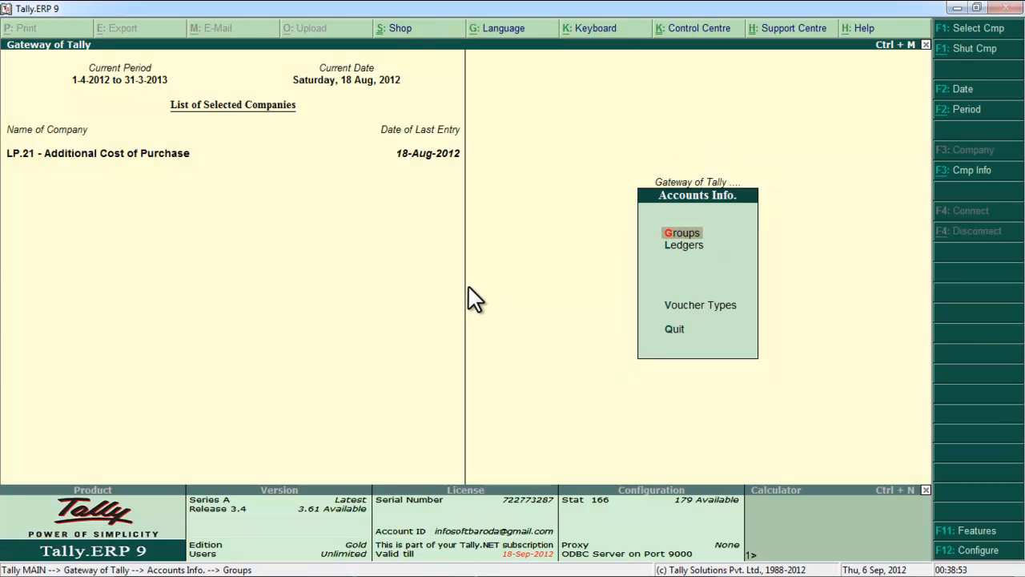
key(Escape)
- Start a new purchase accounting voucher and set its date to 20-8-2012
key(Down)
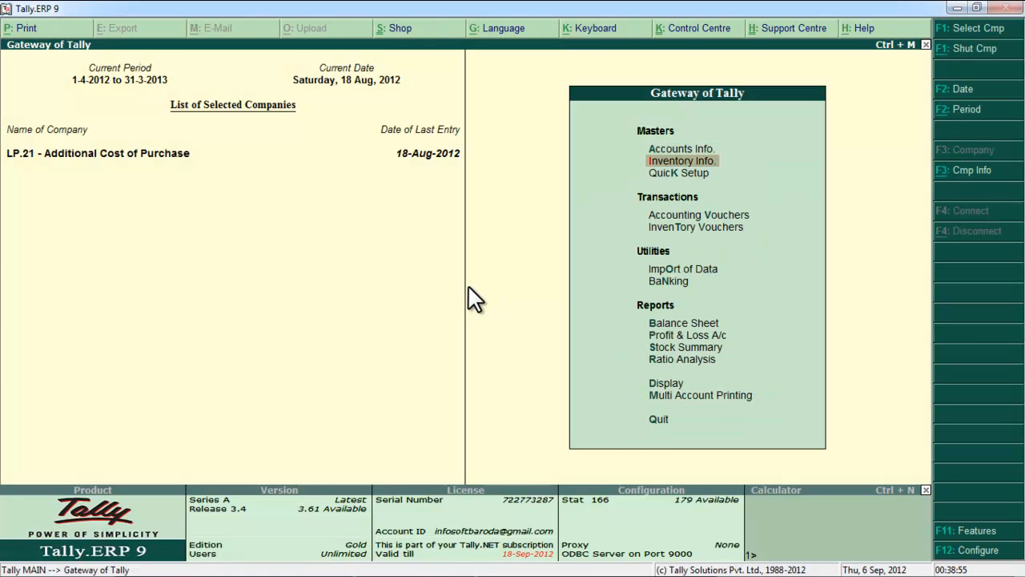
key(Down)
key(Down)
key(Return)
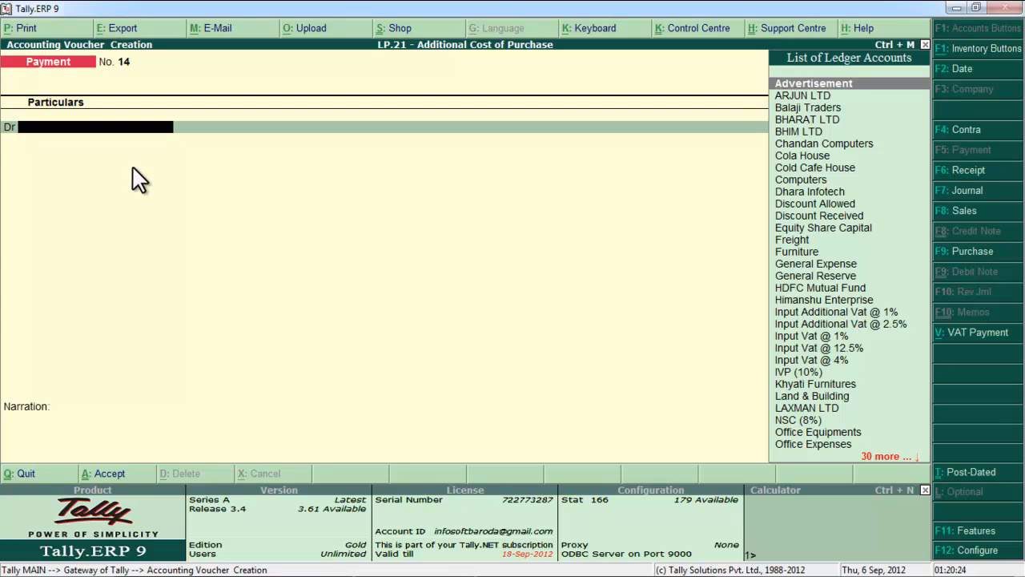
click(950, 258)
key(F2)
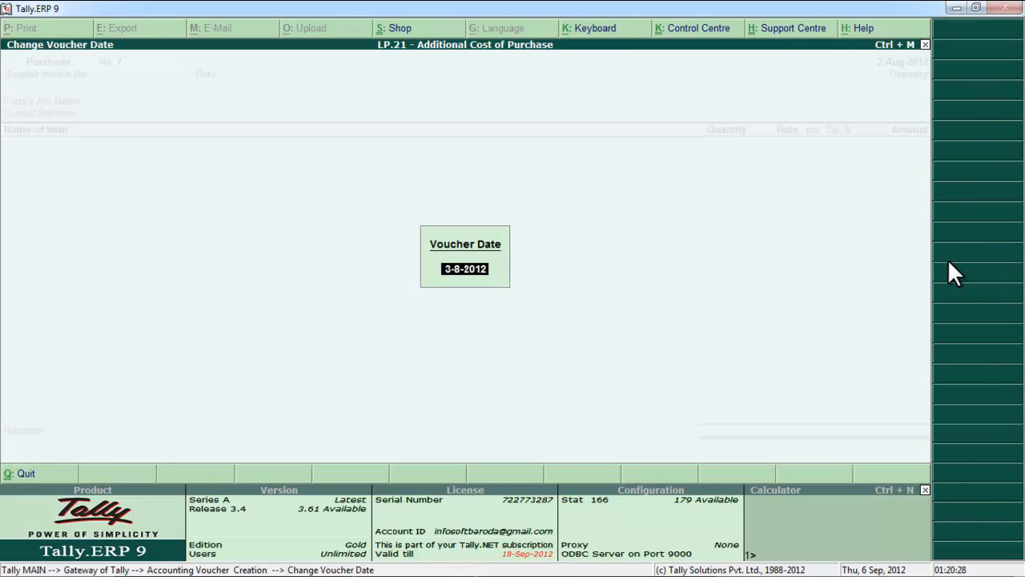
text(20.8)
key(Return)
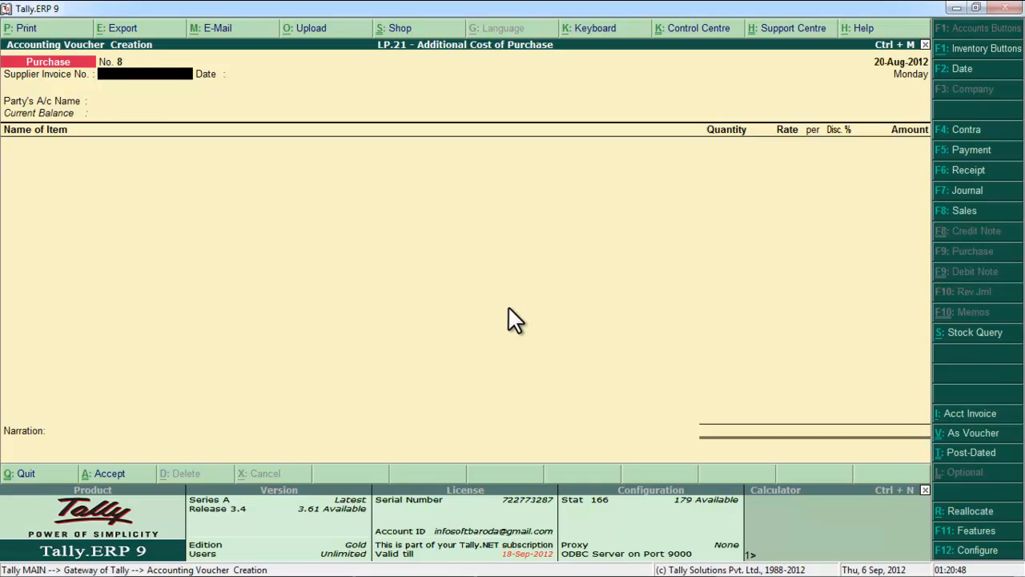
- Switch the purchase entry to voucher mode and enter supplier invoice number I-410 dated 20-Aug-2012
key(ctrl+v)
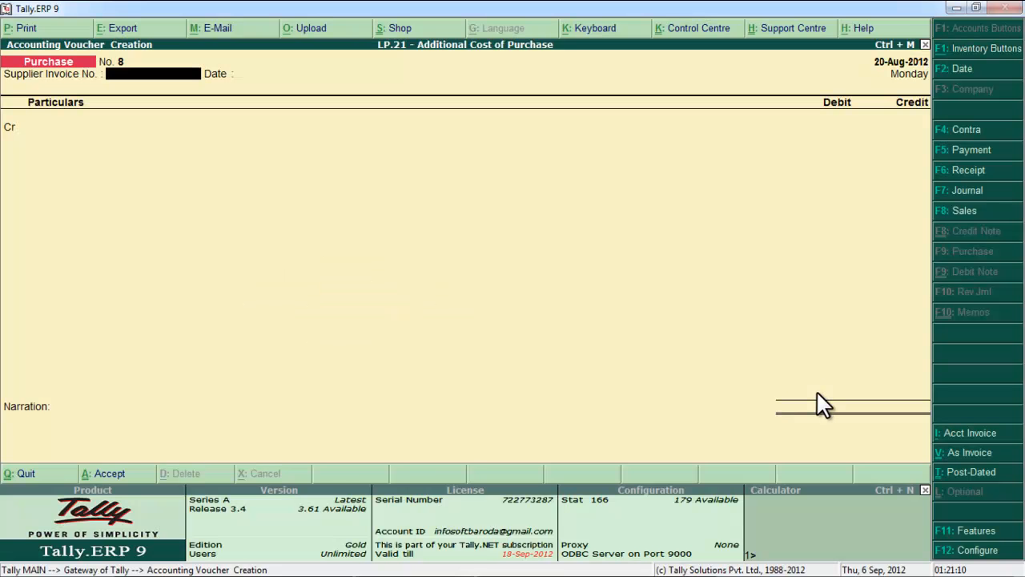
text(410)
key(Return)
key(Return)
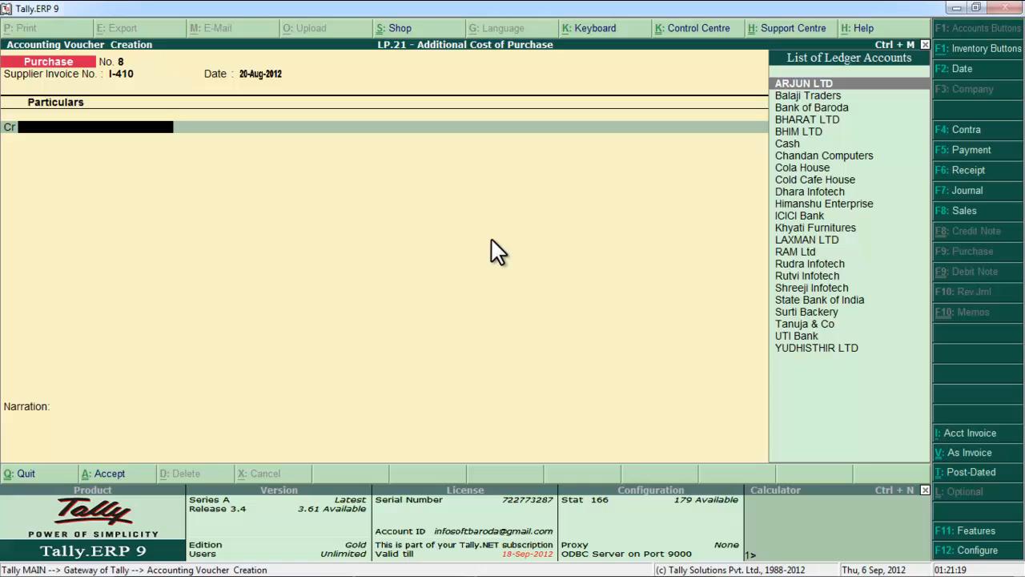
- Credit the Chandan Computers ledger in the purchase voucher and accept its supplier details
text(CHAN)
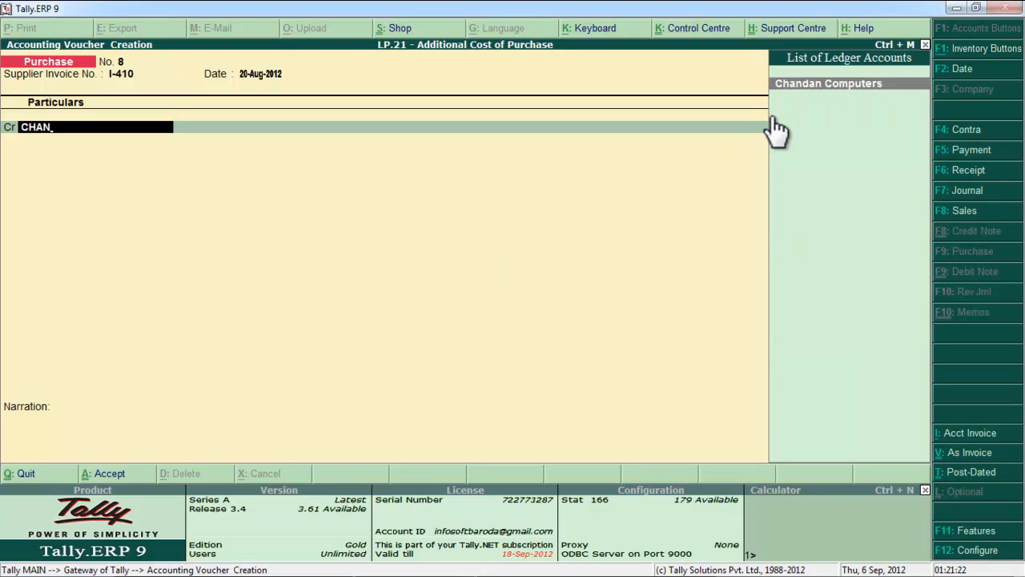
key(Return)
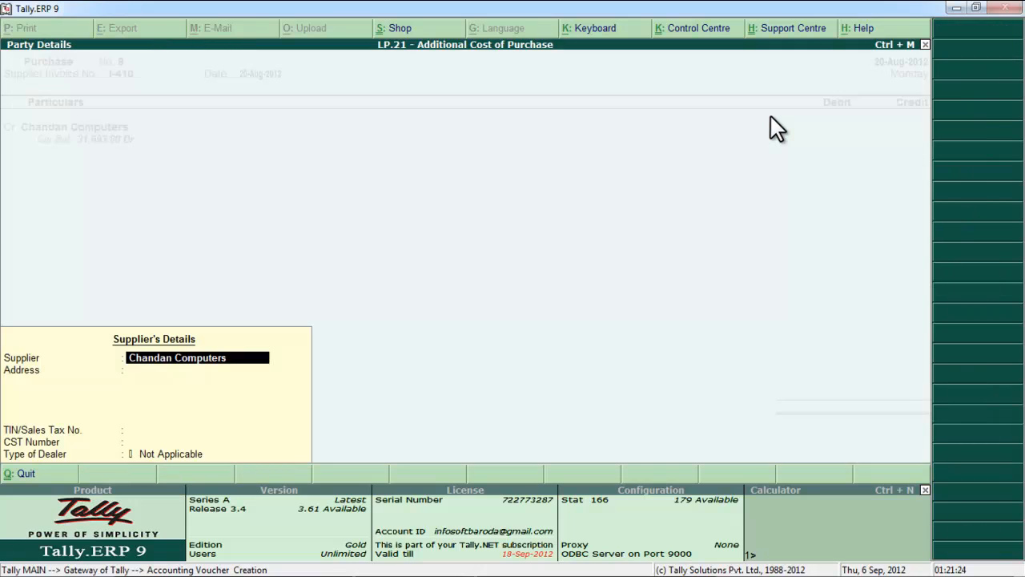
key(Return)
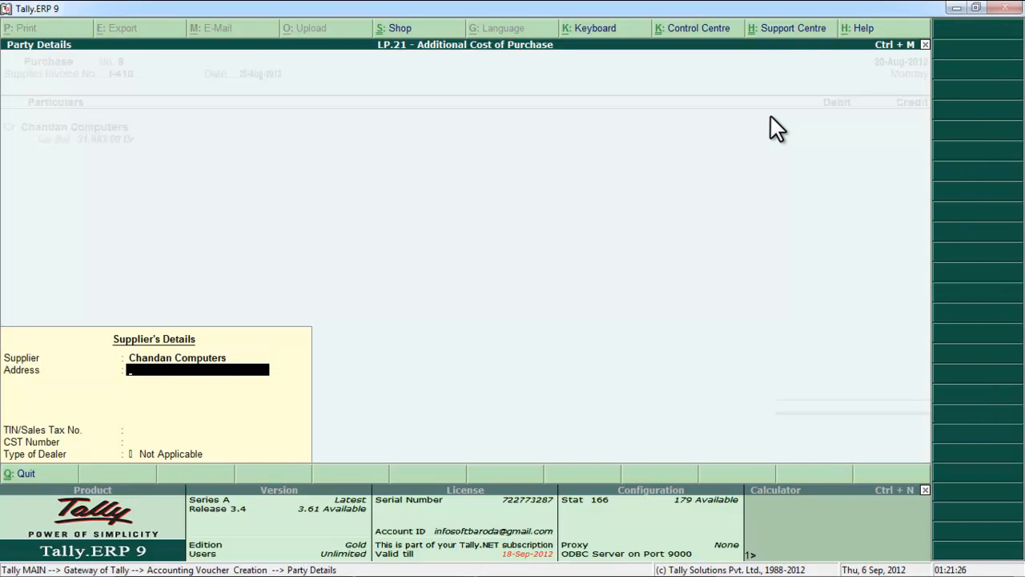
key(ctrl+a)
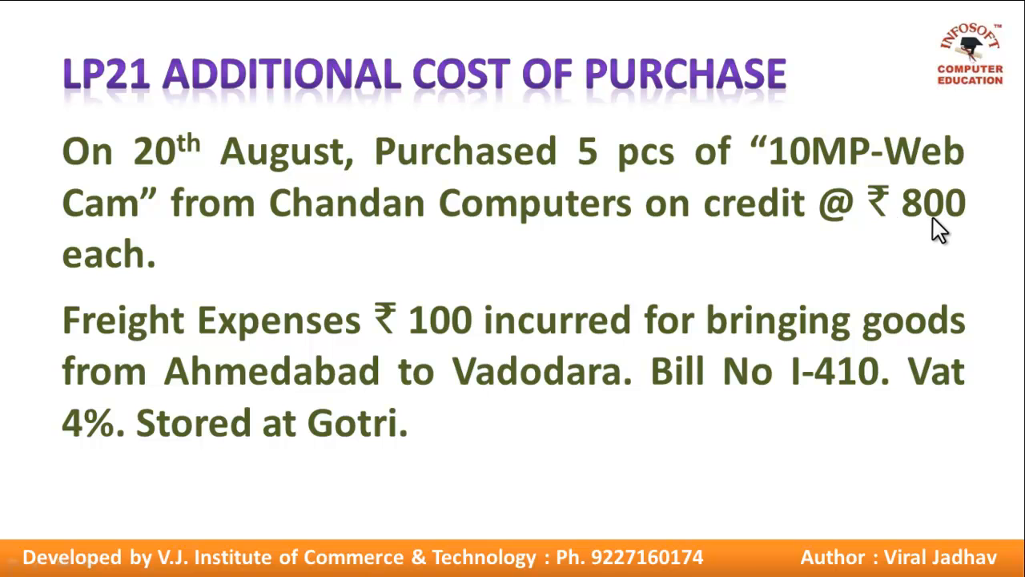
- Enter a credit amount of 4,300 for Chandan Computers and allocate it to new bill reference I-410
click(436, 345)
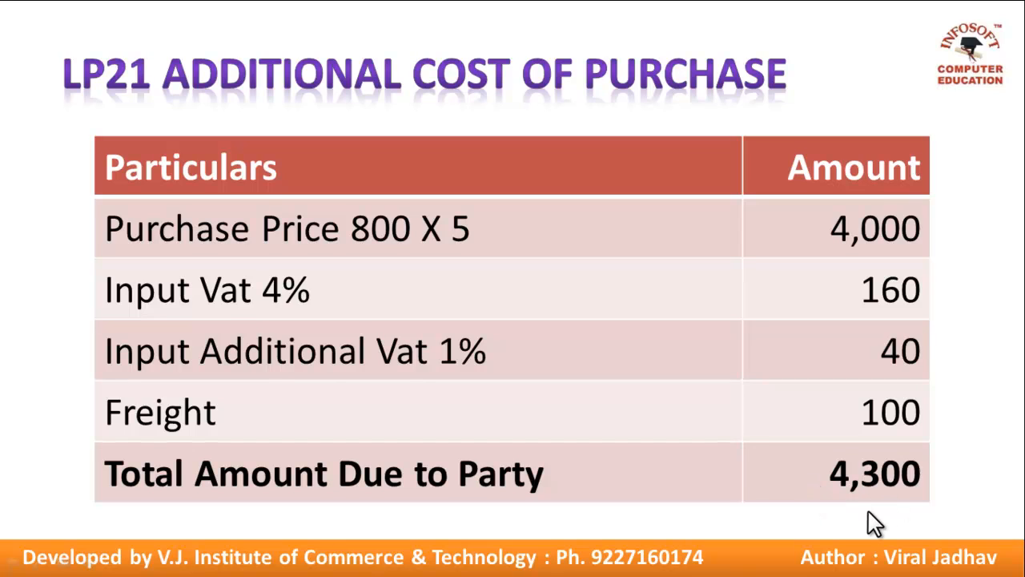
key(alt+Tab)
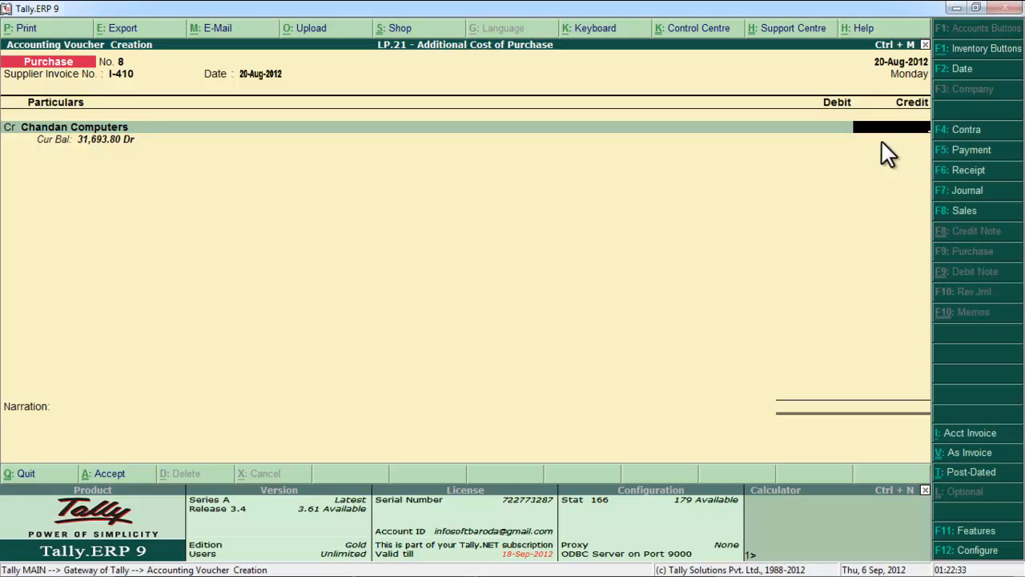
text(4,)
text(300)
key(Return)
key(Return)
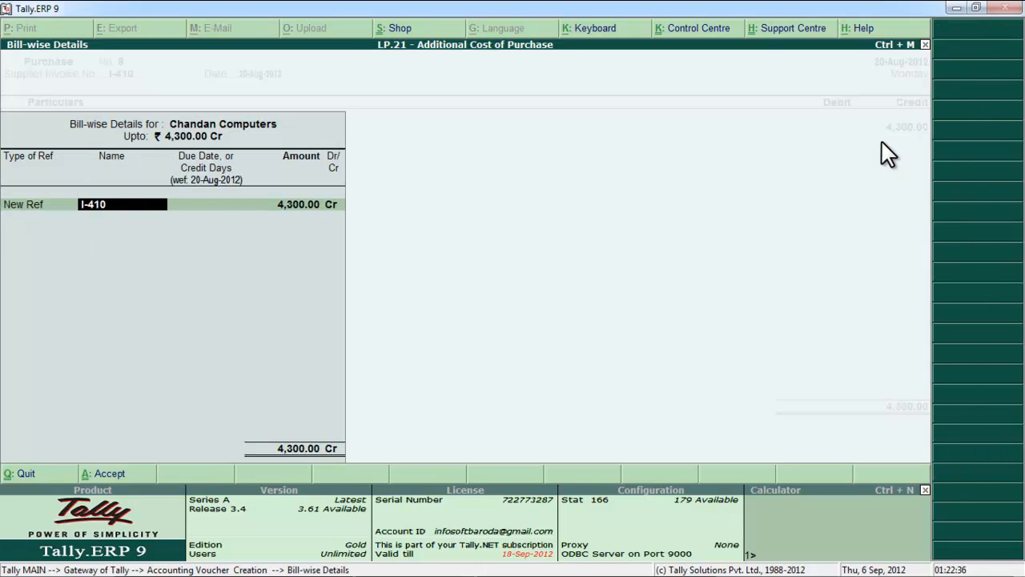
key(Return)
key(Return)
key(Return)
key(Return)
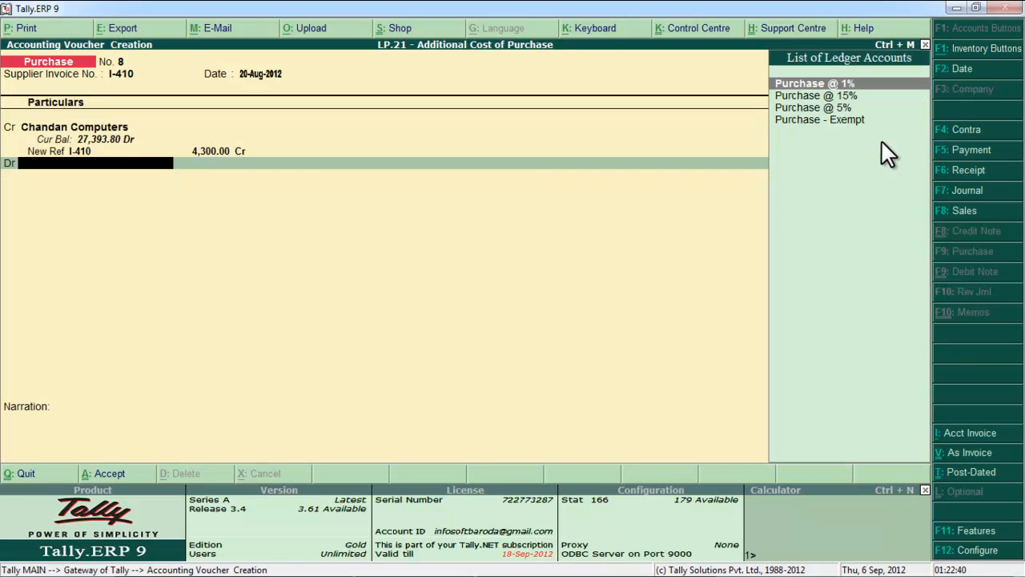
key(BackSpace)
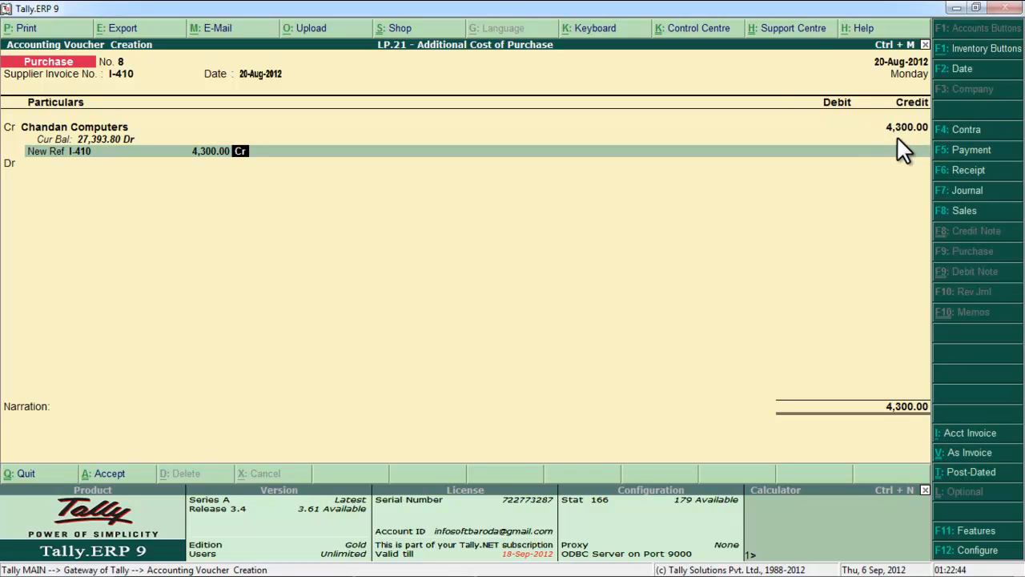
key(Return)
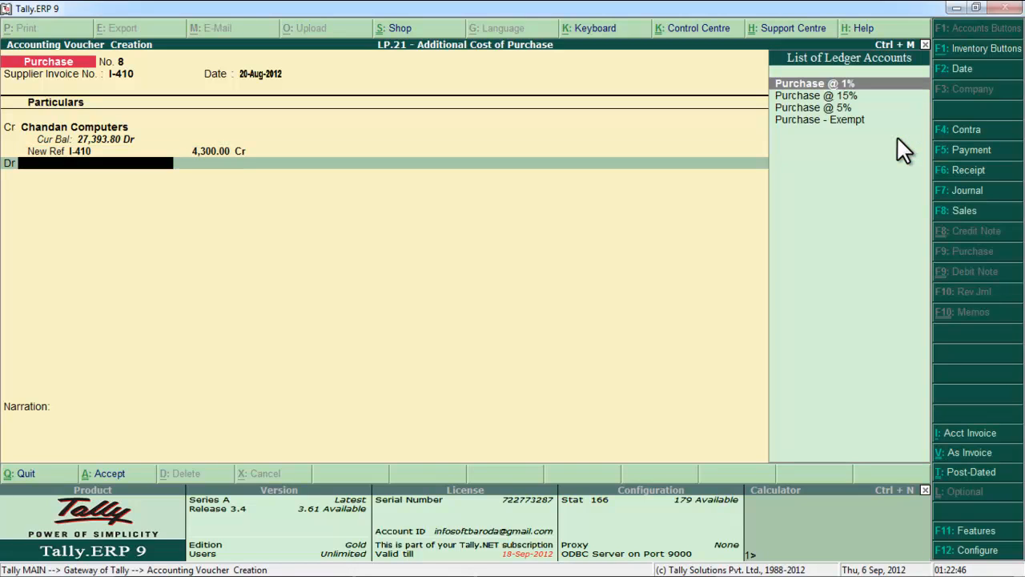
- Debit the Purchase @ 5% ledger with VAT/Tax class Purchases @ 4%
text(PURCHA)
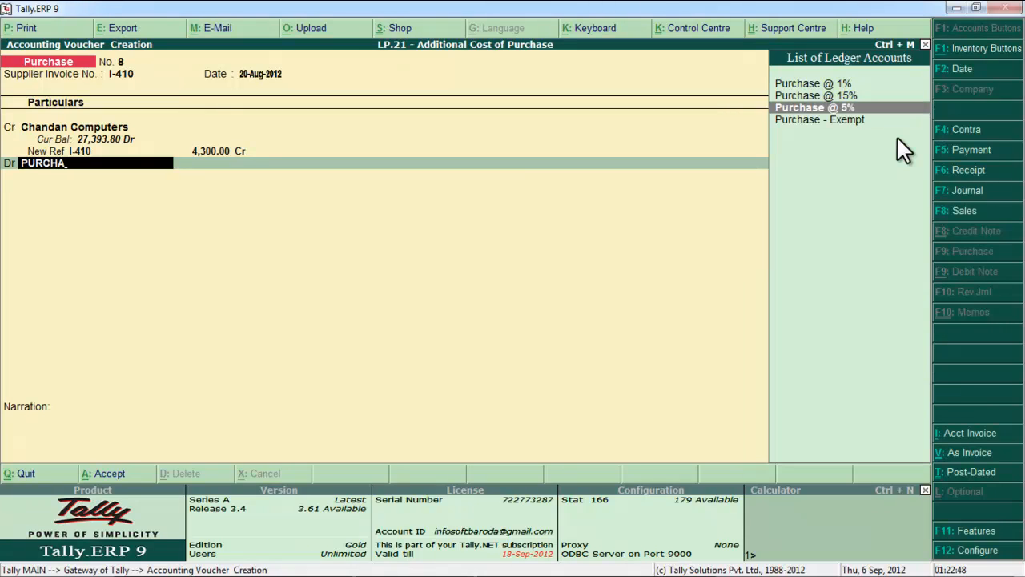
key(Return)
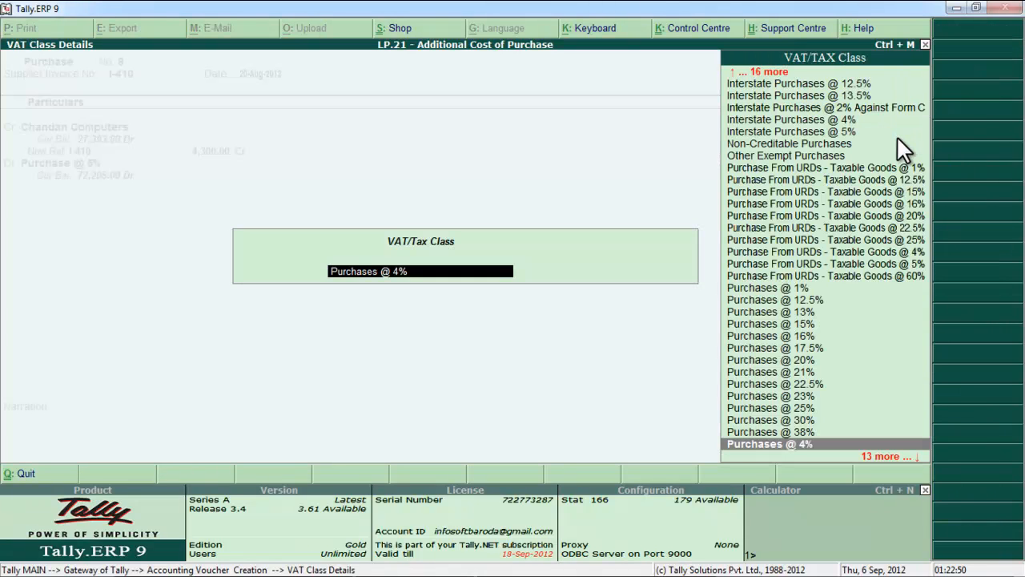
key(Return)
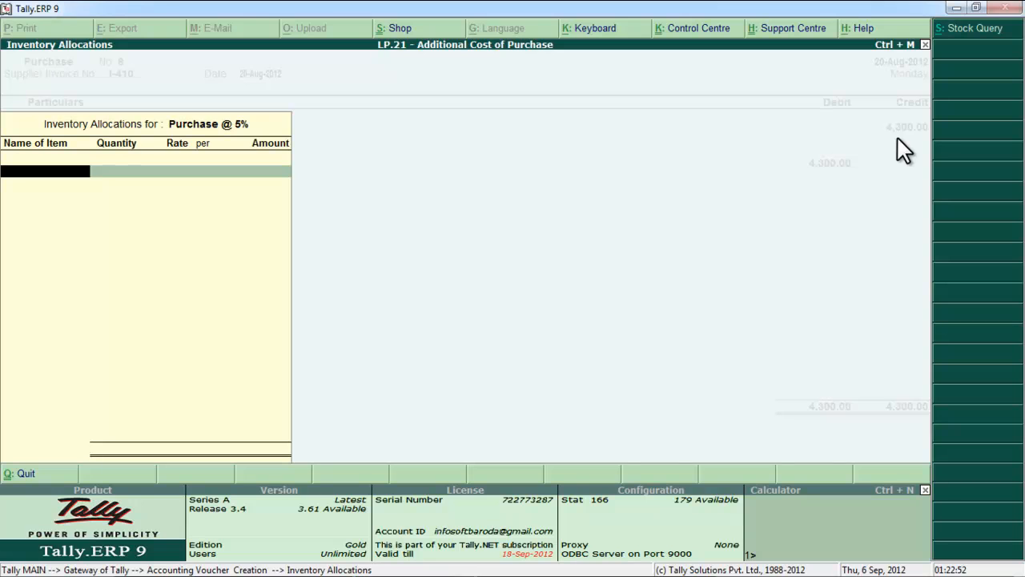
- Create a new stock item from the inventory allocation and name it 10MP WEB CAM
text(1)
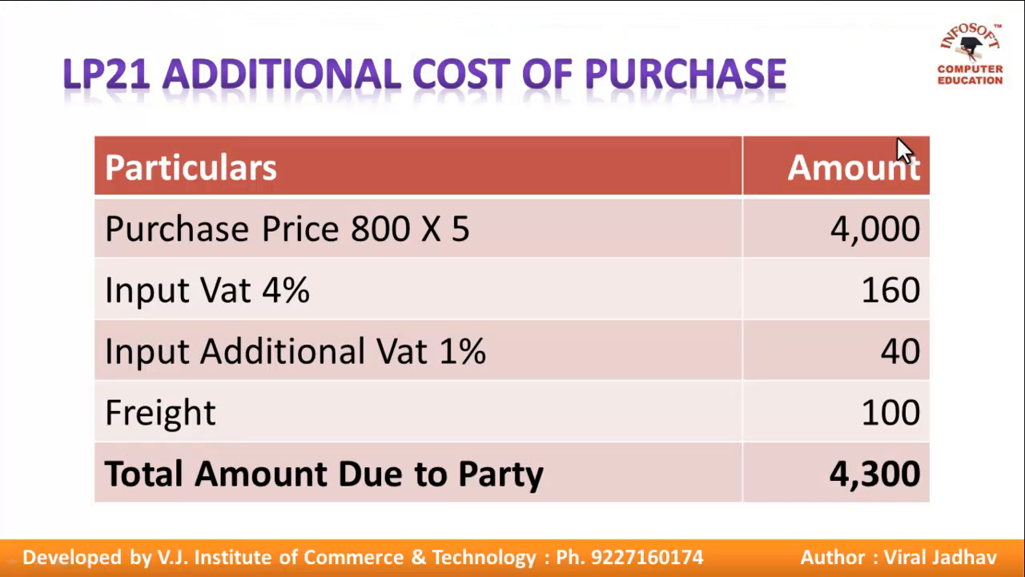
scroll(792, 201, up, 1)
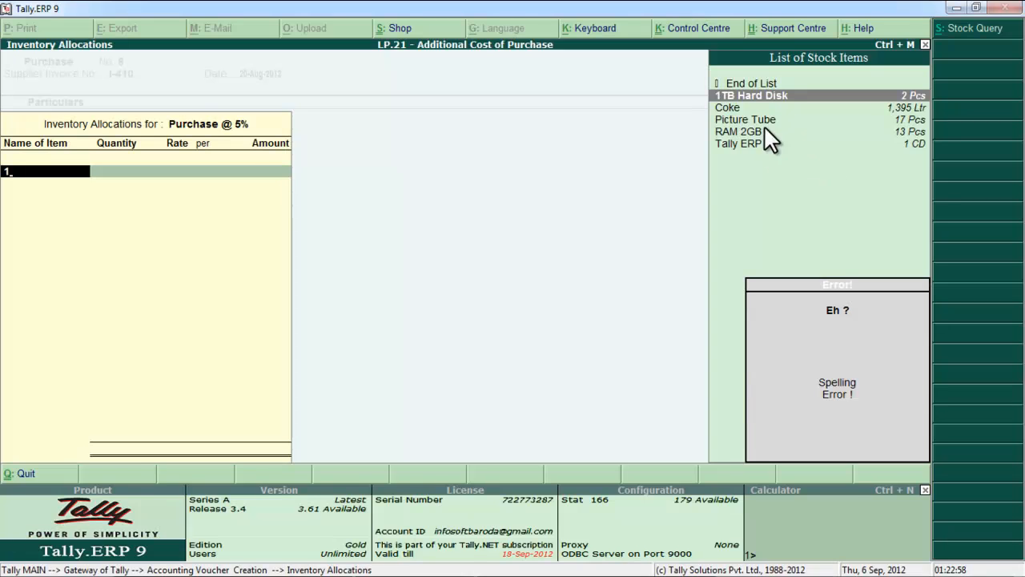
key(alt+c)
text(0)
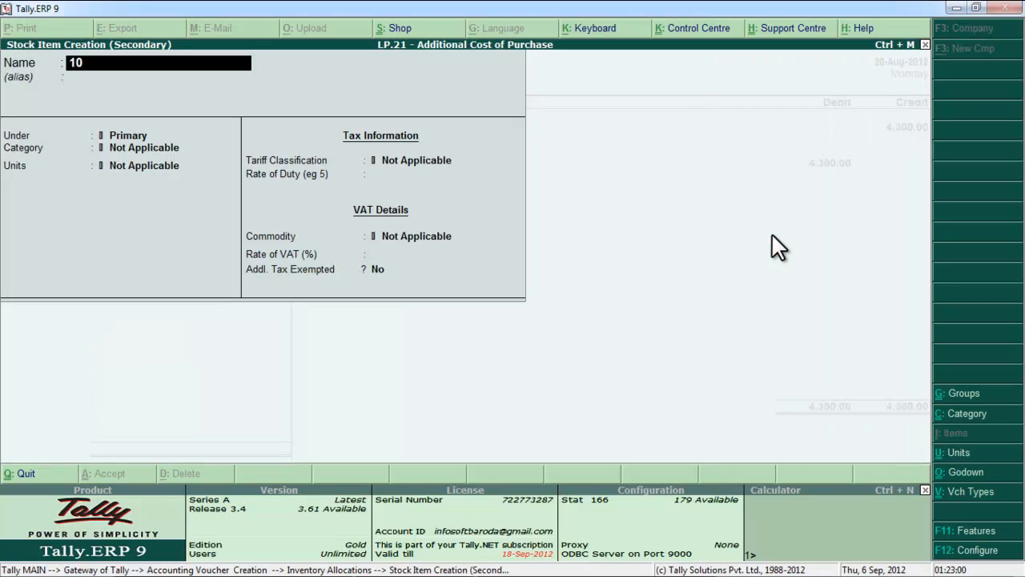
text(MP WEB CAM)
key(Return)
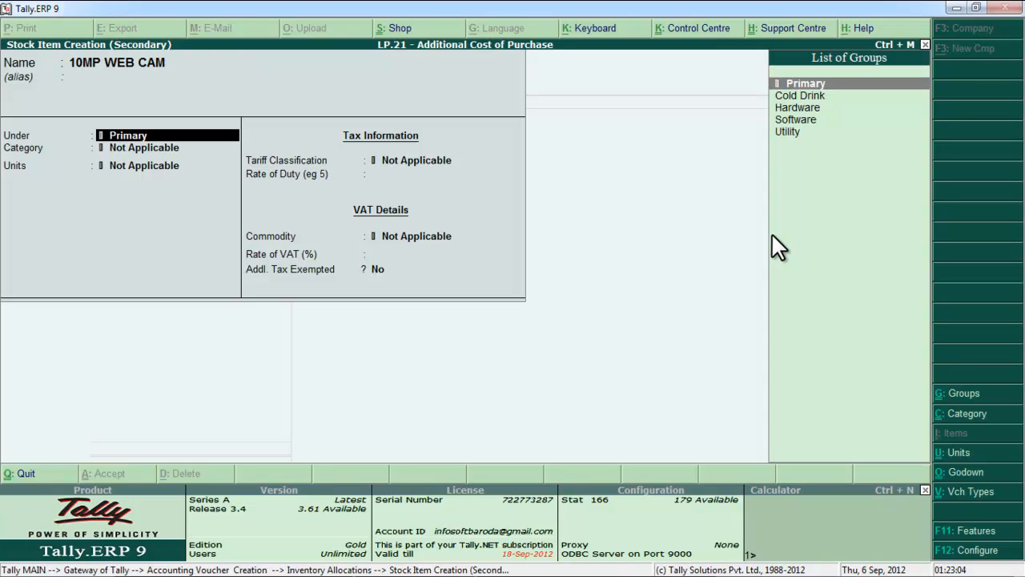
- Place the 10MP WEB CAM item under Hardware with category CPU and units Pcs, and save it
text(HA)
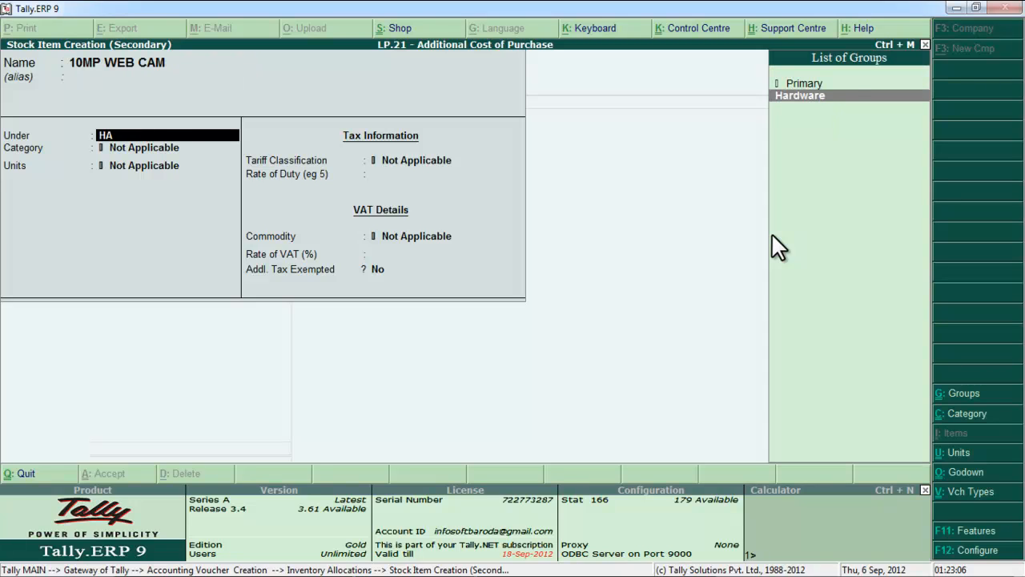
key(Return)
key(Down)
key(Down)
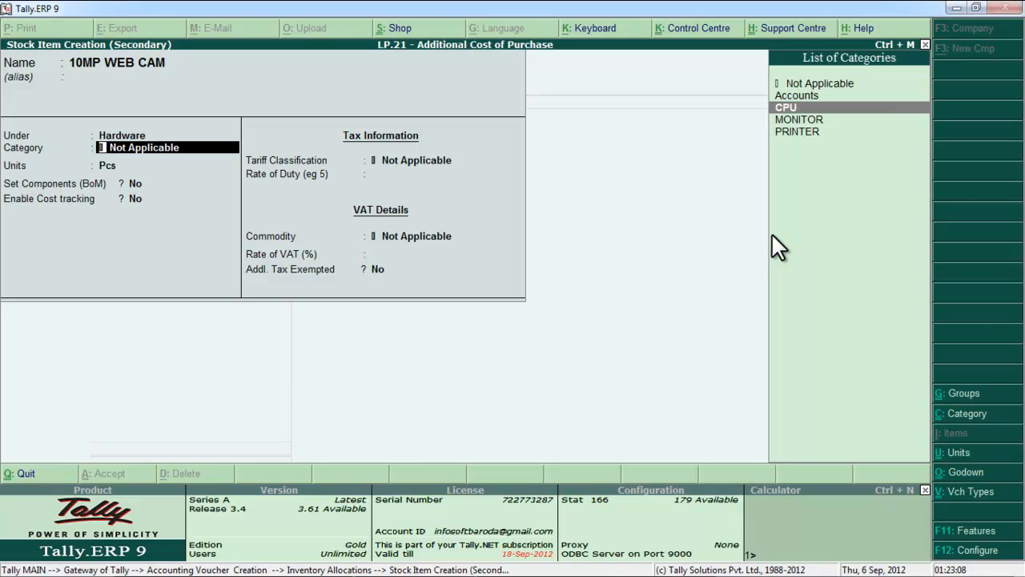
key(Return)
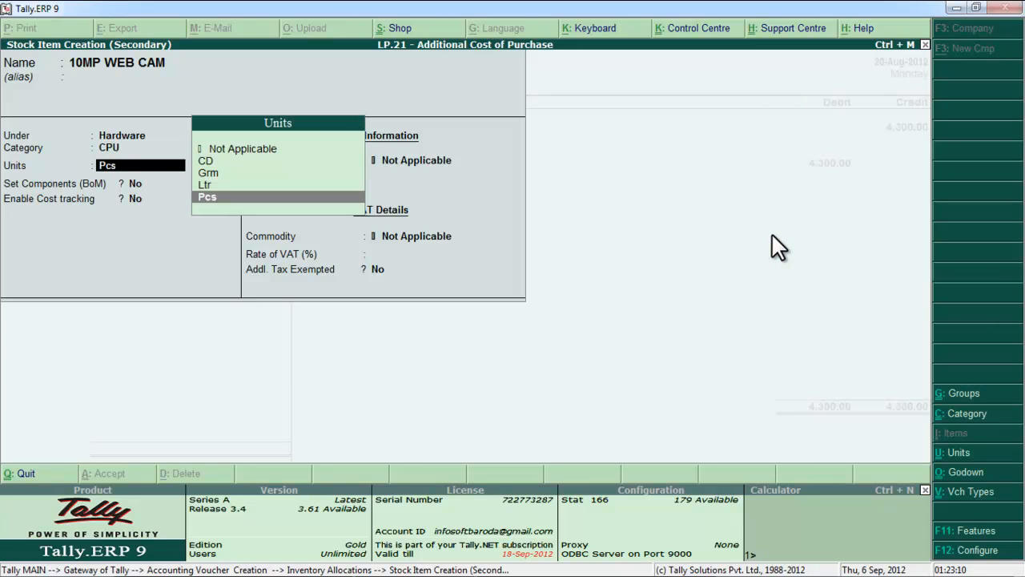
key(Return)
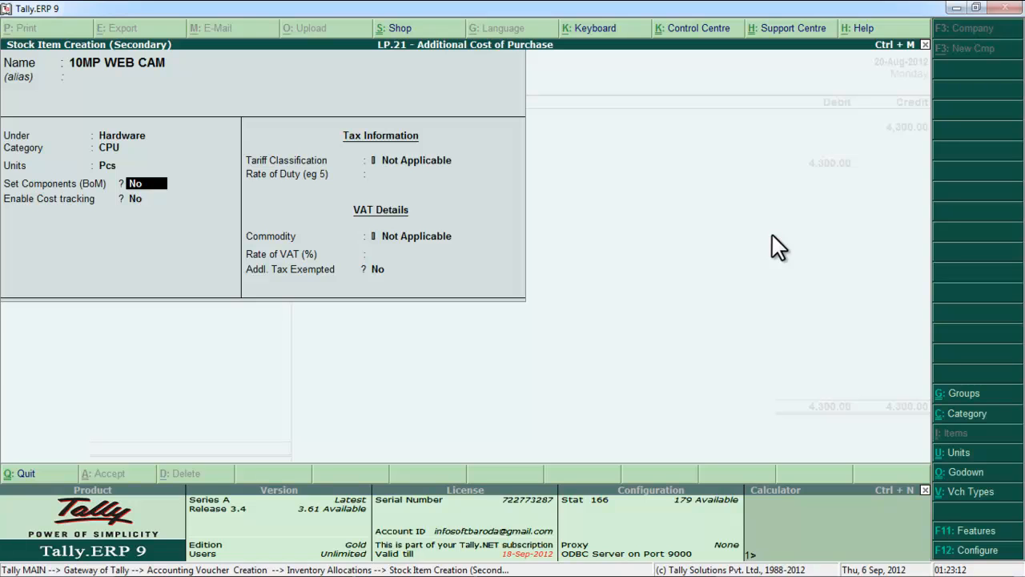
key(ctrl+a)
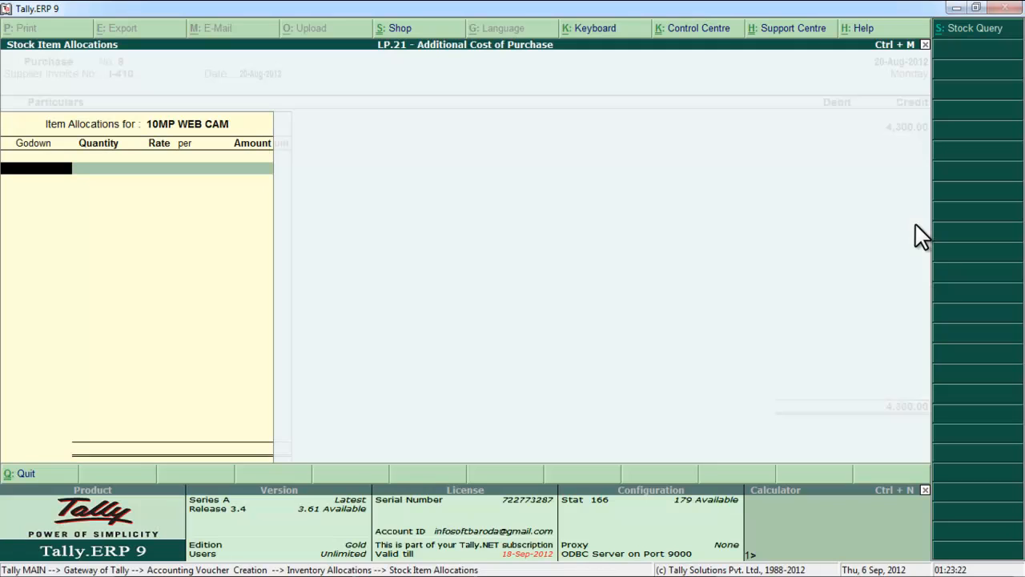
- Allocate 5 Pcs of 10MP WEB CAM to the Gotri godown at a rate of 800 per piece
text(Gotri)
key(Return)
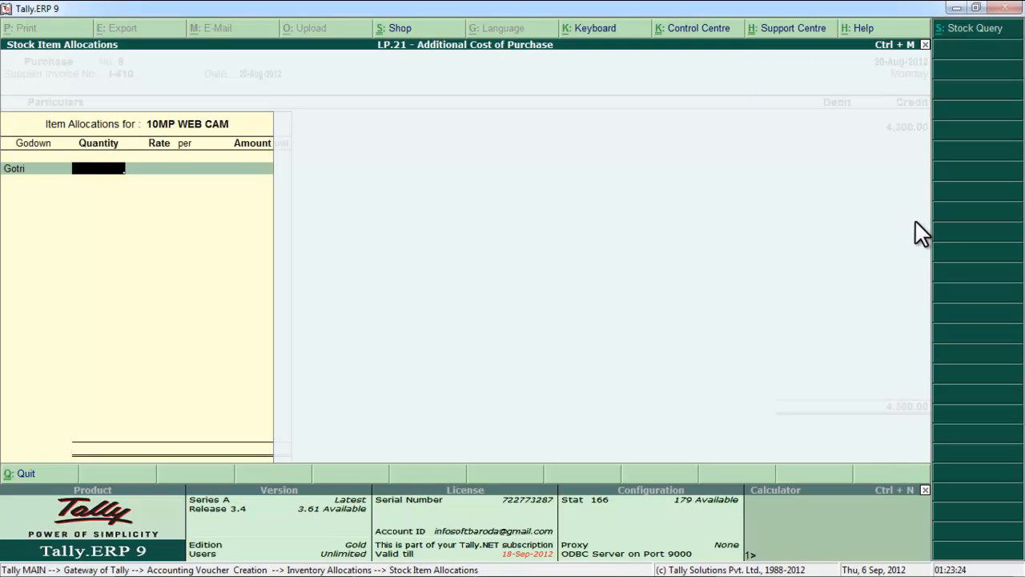
text(5)
key(Return)
text(800)
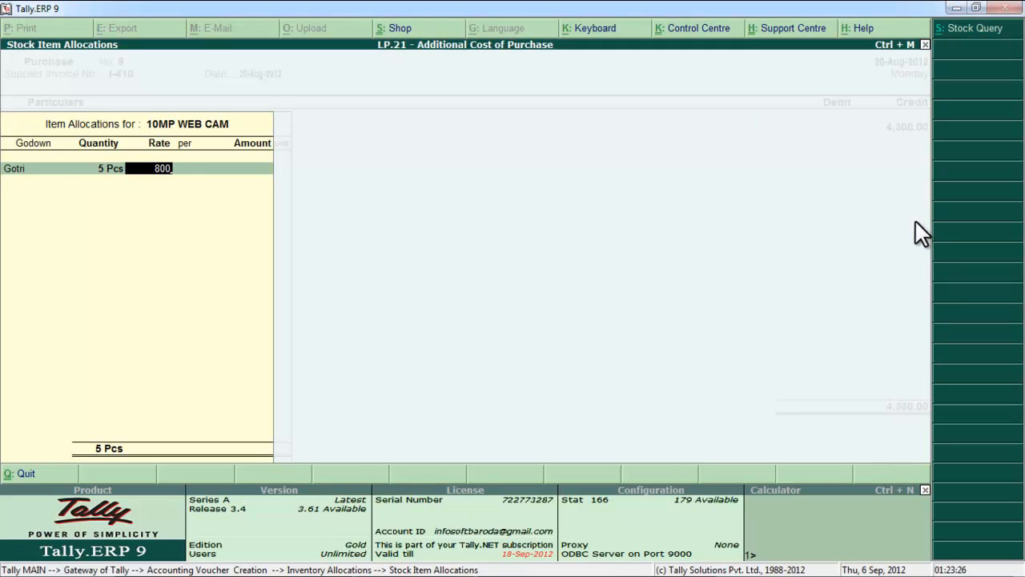
key(Return)
key(Return)
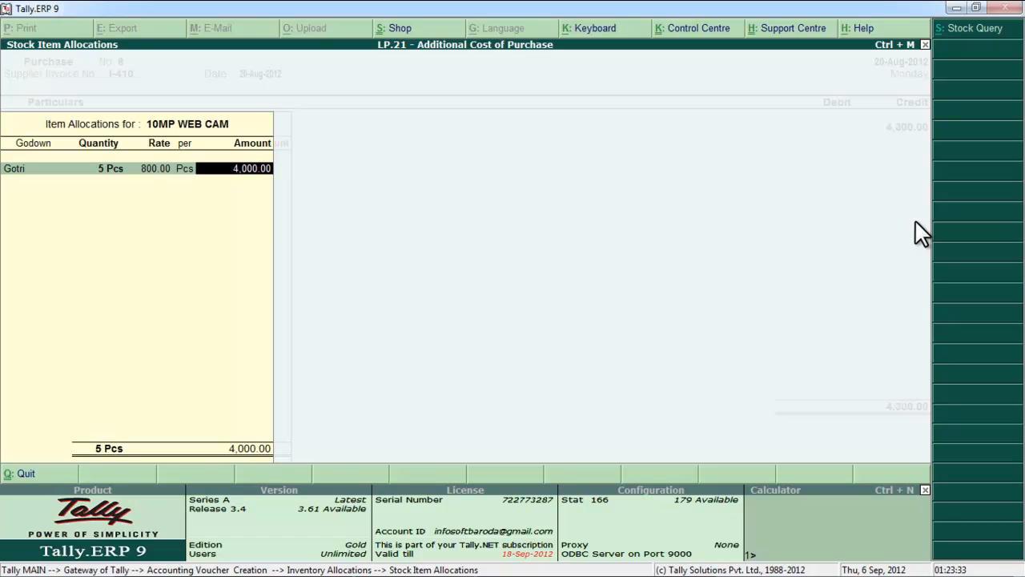
key(Return)
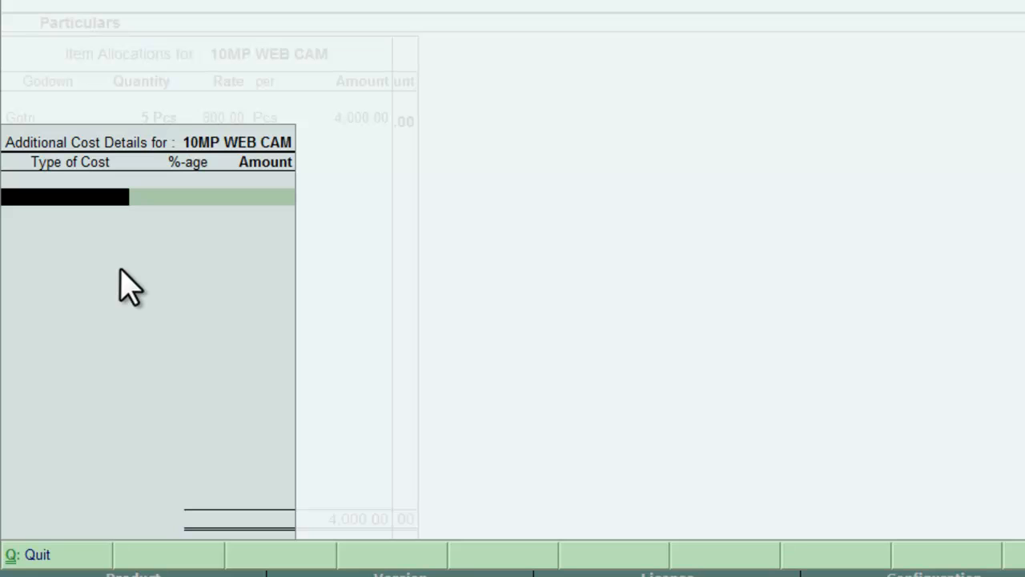
- Add Freight of 100 as an additional cost of 10MP WEB CAM and accept the inventory allocations
text(FRE)
key(Return)
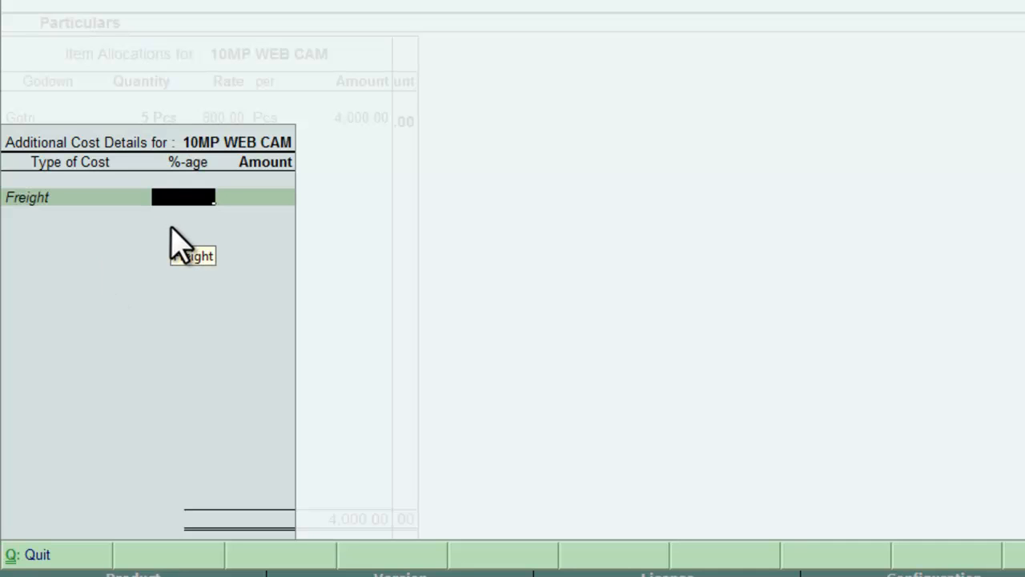
key(Return)
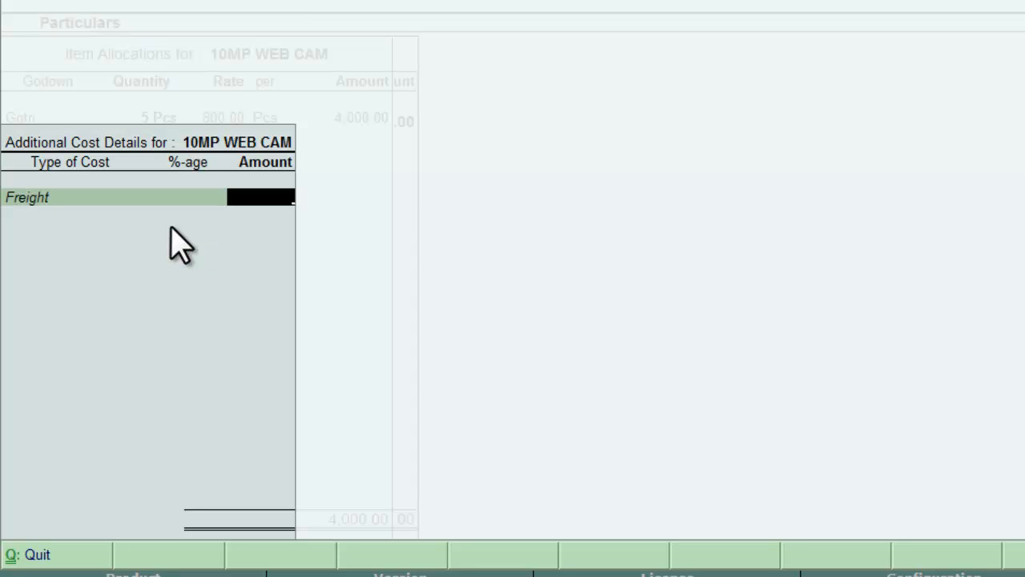
text(100)
key(Return)
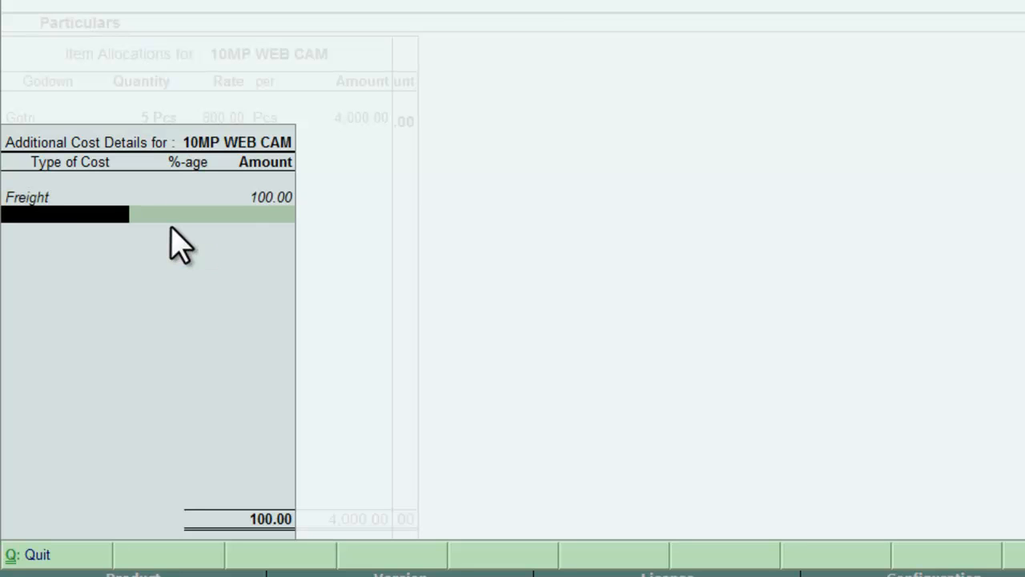
key(Return)
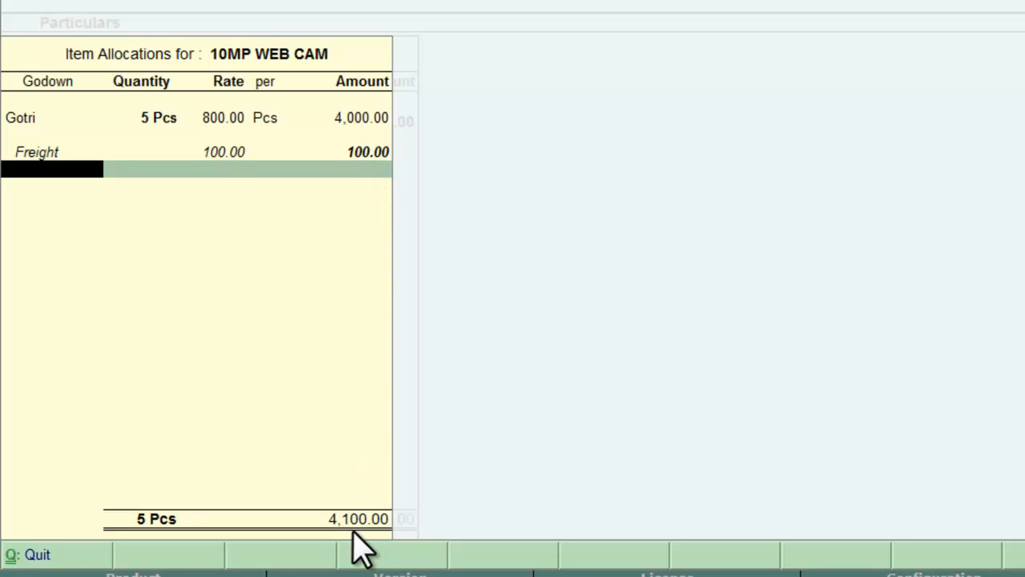
key(Return)
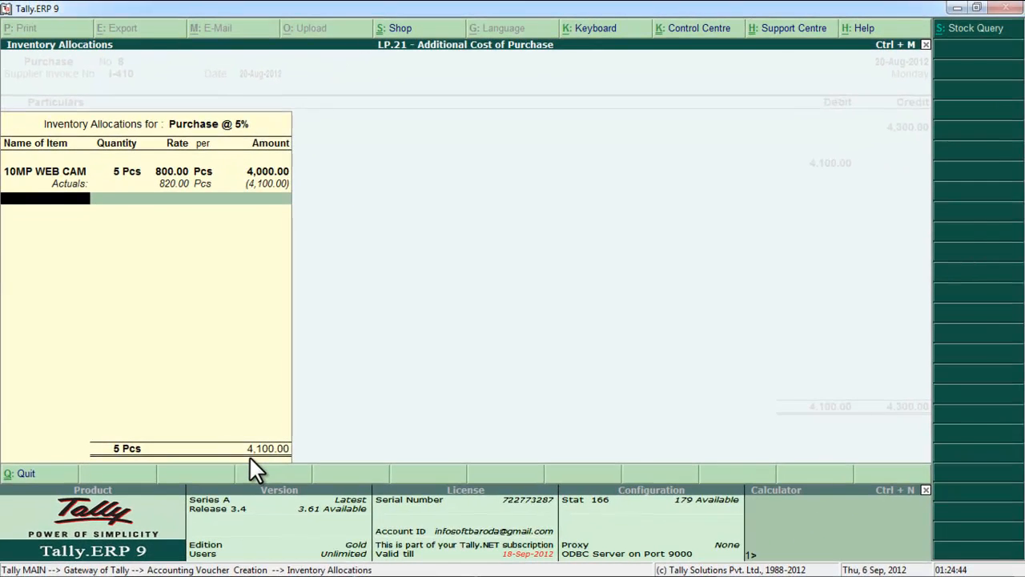
key(Return)
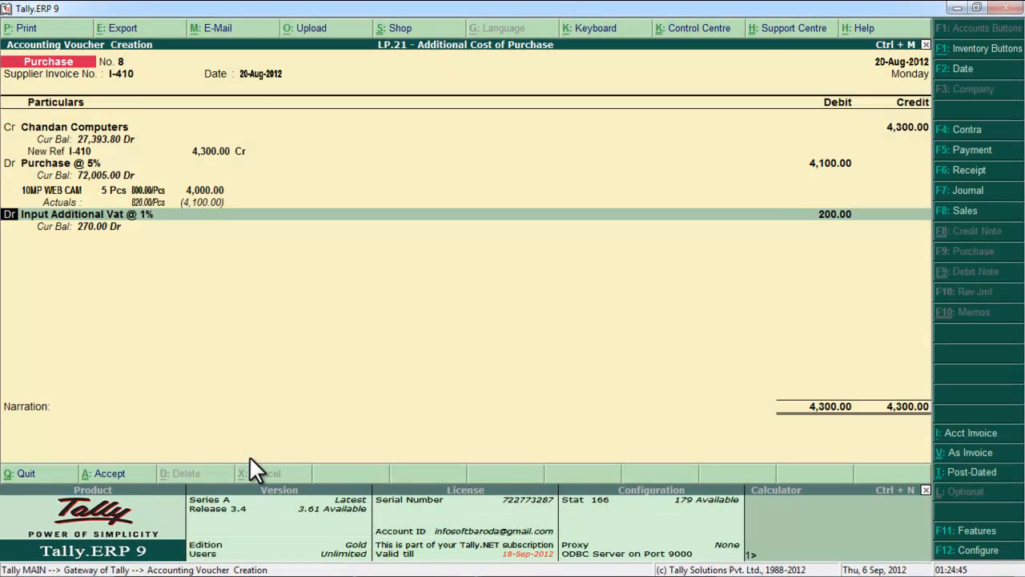
- Replace the Input Additional Vat @ 1% debit line with the Input Vat @ 4% ledger
key(Return)
text(INPUT)
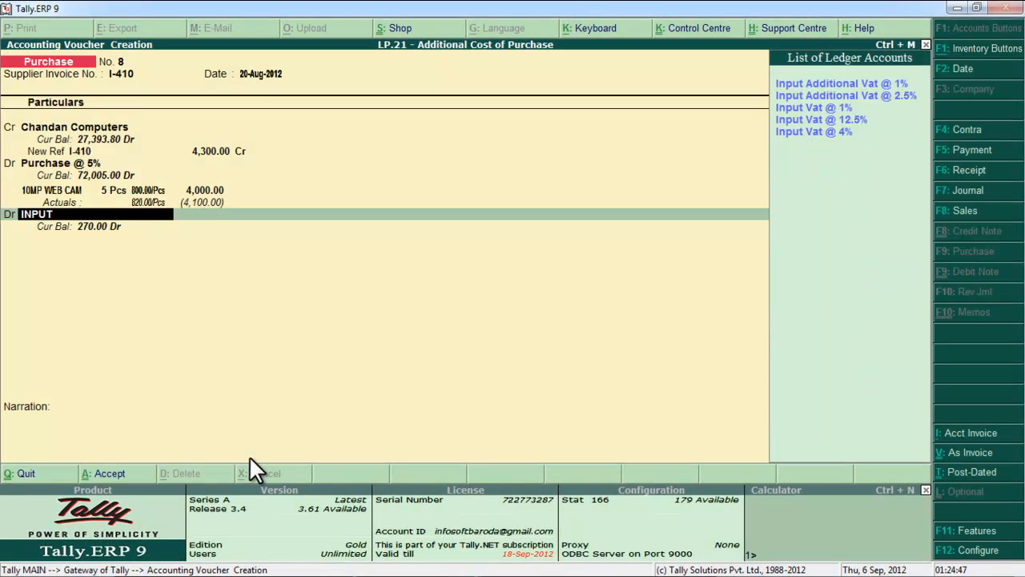
key(Down)
key(Down)
key(Down)
key(Down)
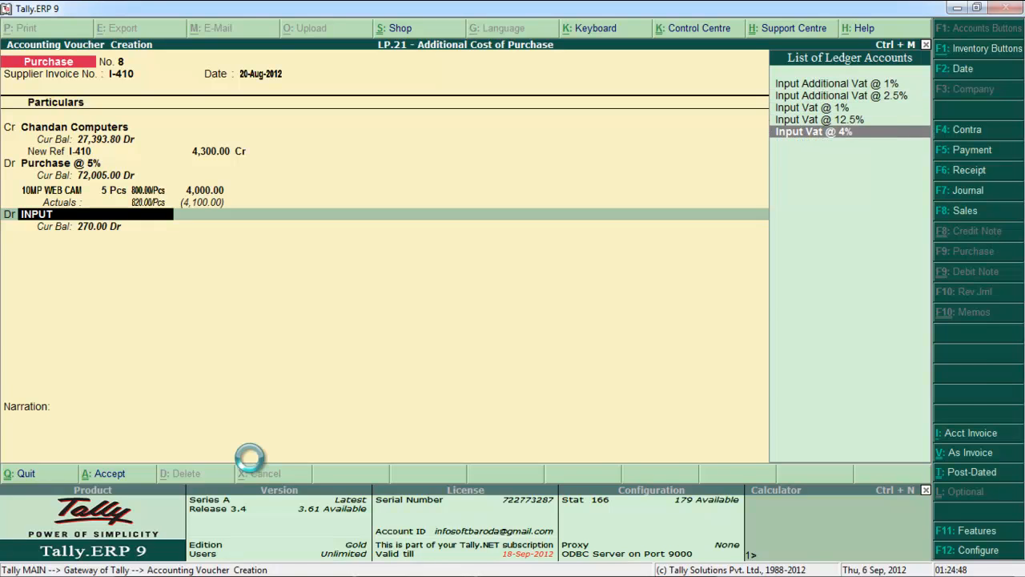
key(Return)
- Set the assessable value for Input VAT @ 4% to 4,000 and its debit amount to 160
key(Return)
text(4000)
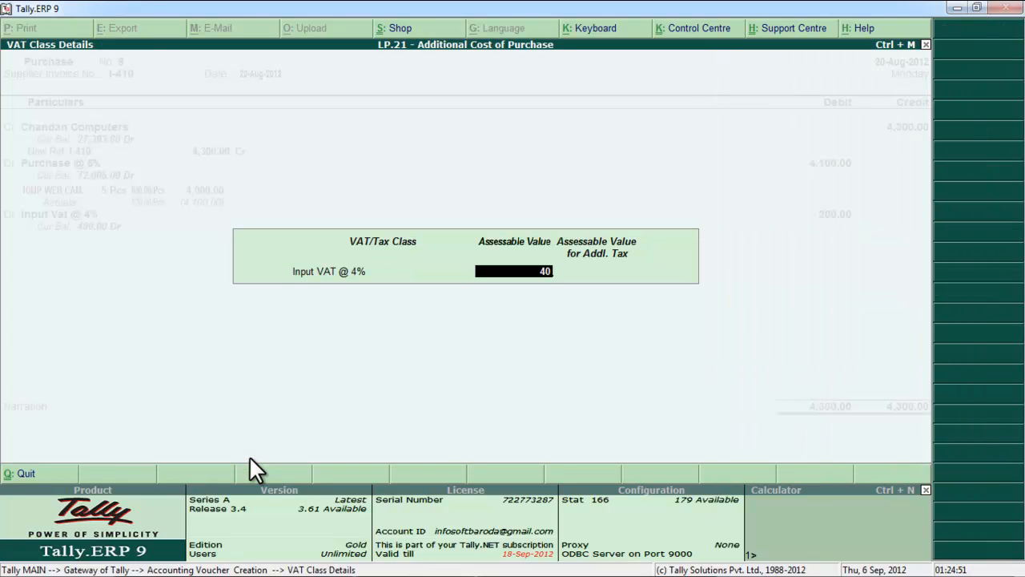
key(Return)
text(4,000.00)
key(Return)
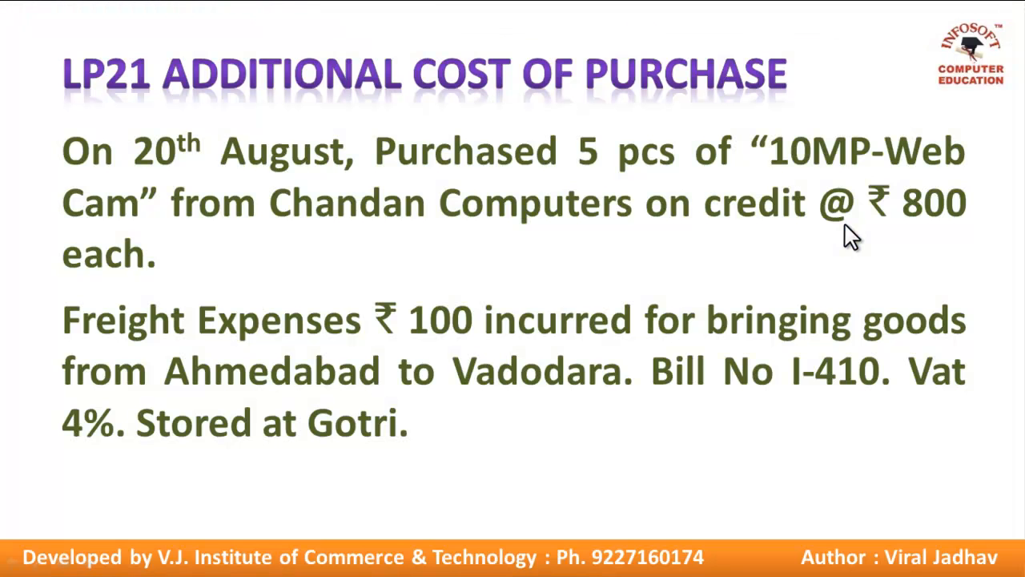
click(845, 226)
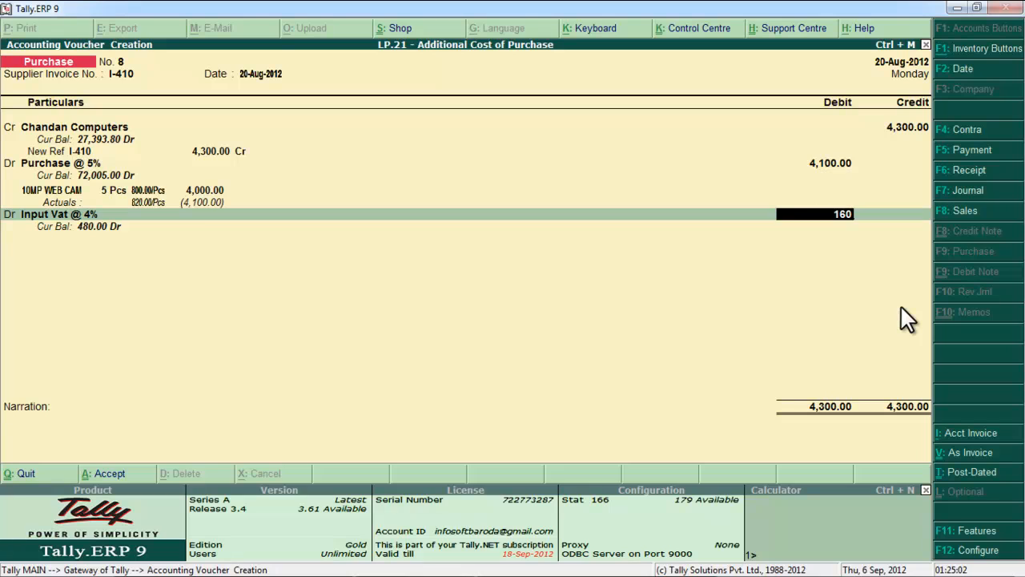
key(Return)
- Add a debit line for Input Additional Vat @ 1% with an amount of 40
key(Return)
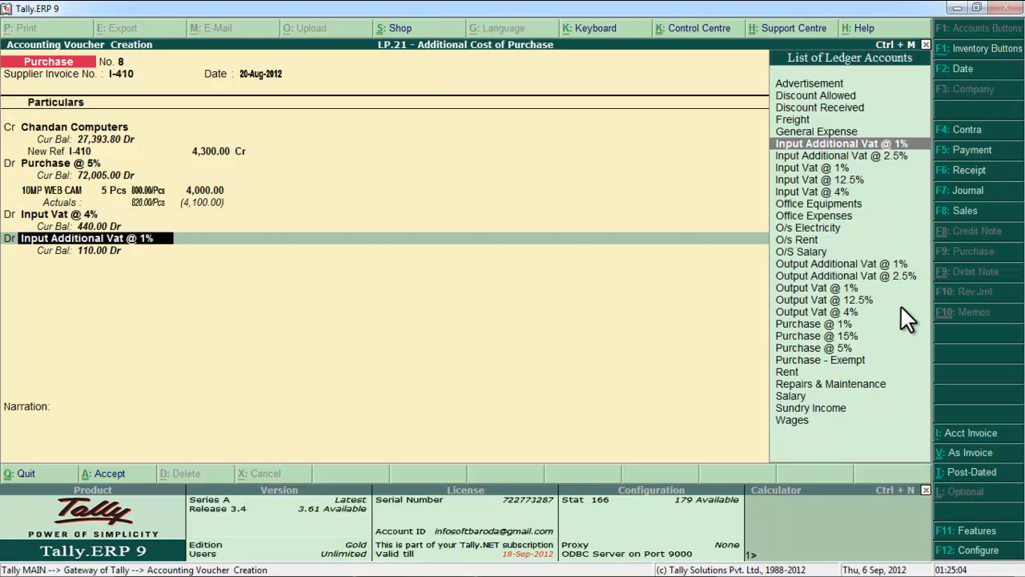
text(INPUT)
key(Down)
key(Up)
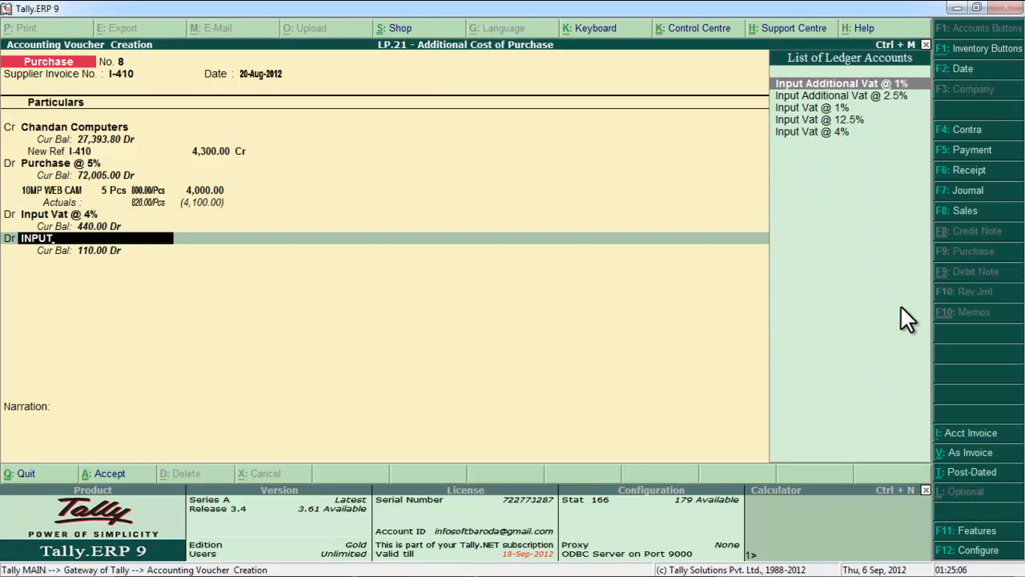
key(Return)
key(Return)
key(Return)
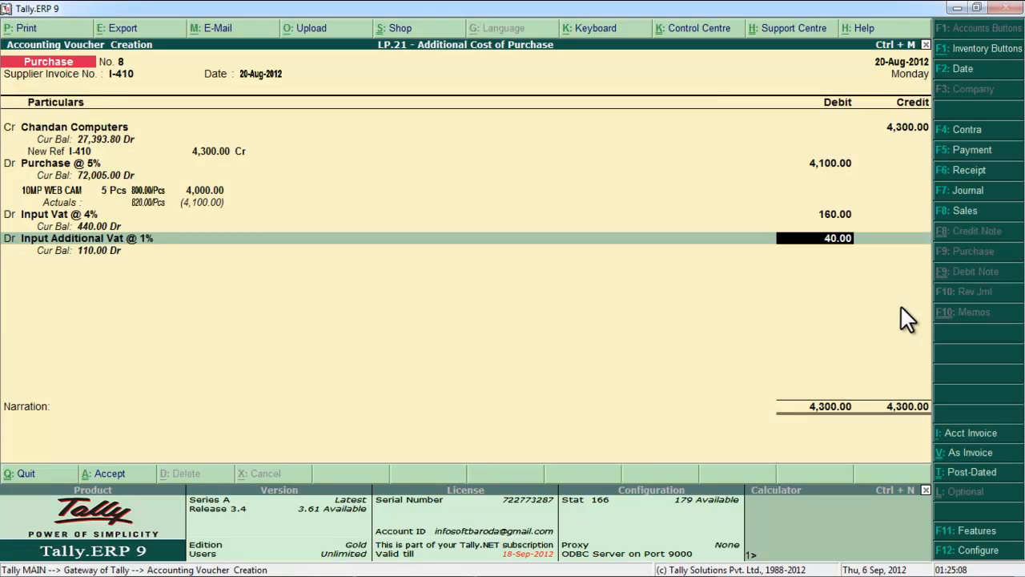
key(alt+Tab)
key(Return)
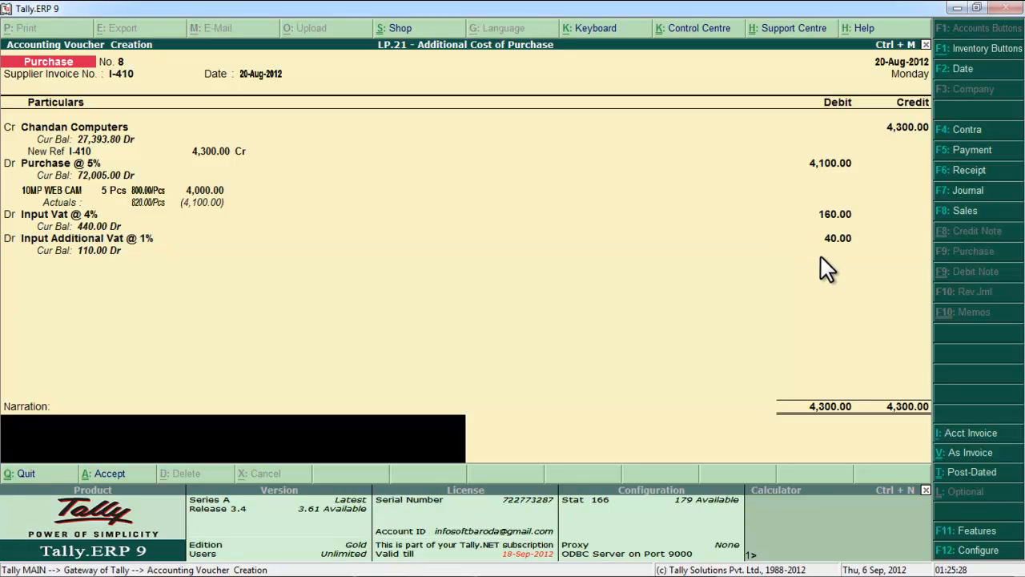
- Enter the narration "BEING GOODS PURCHASED ON CREDIT.", save the purchase voucher and leave voucher entry
text(BEING GOODS PURCHASED ON CREDIT.)
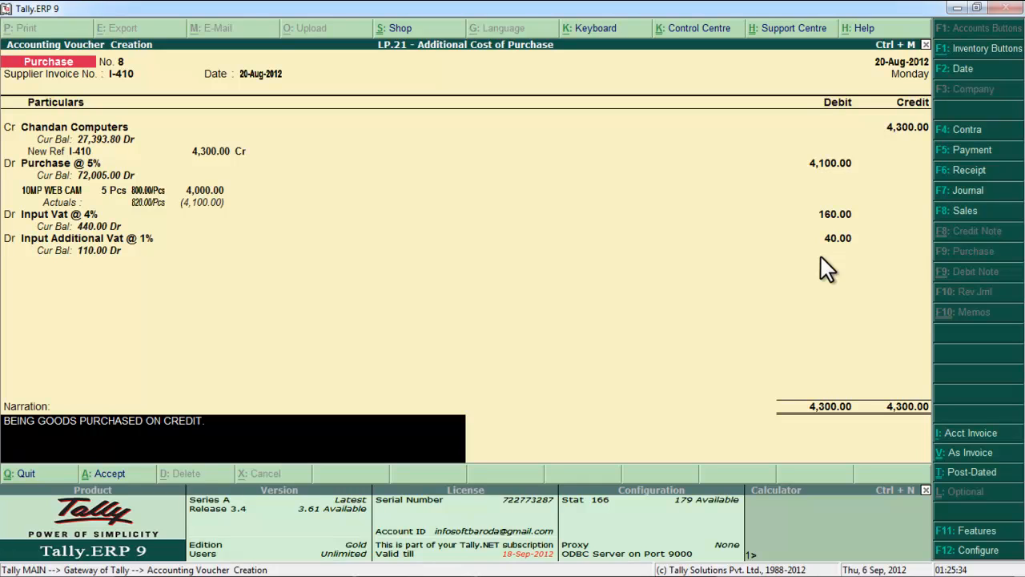
key(Return)
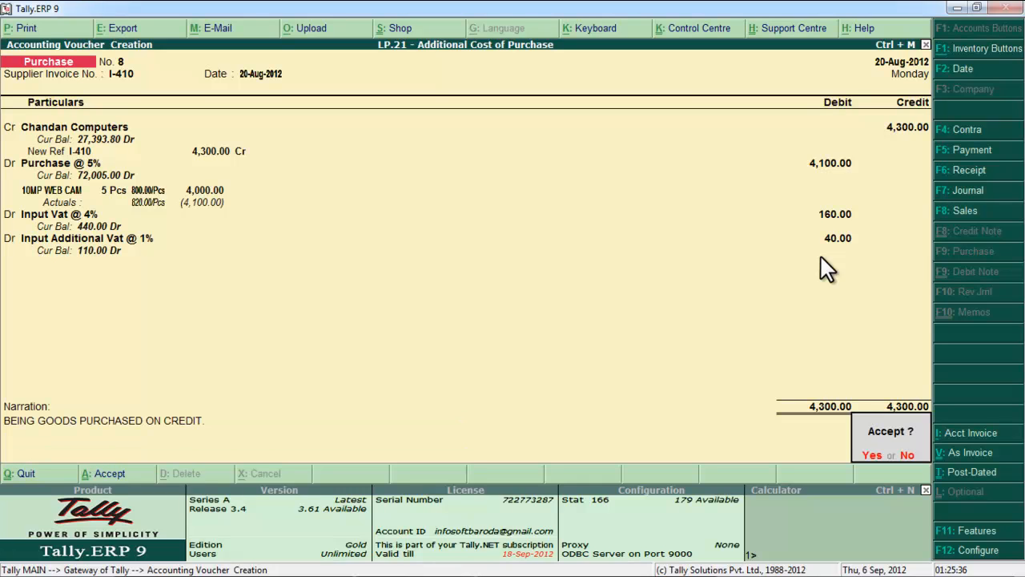
key(y)
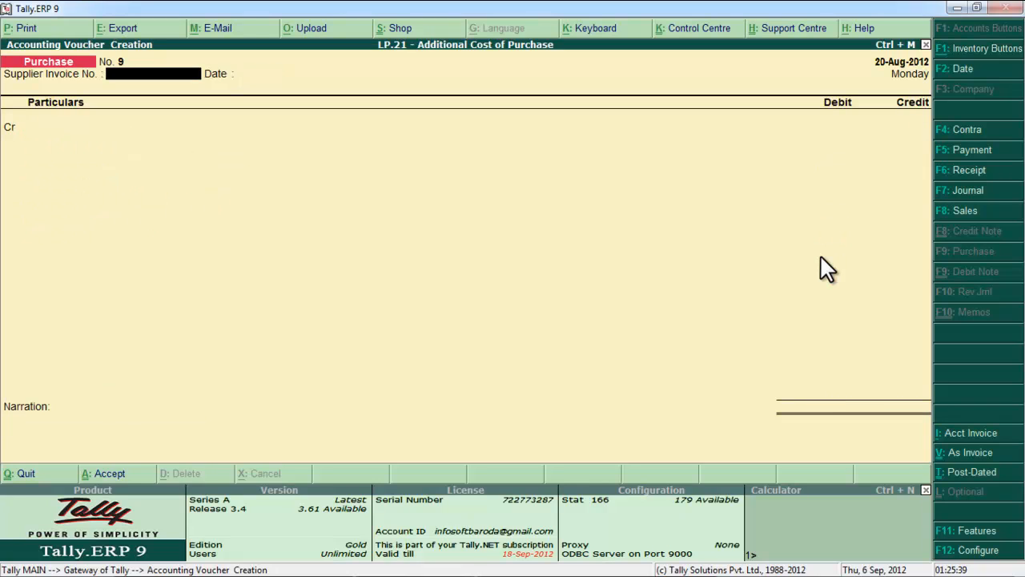
key(Escape)
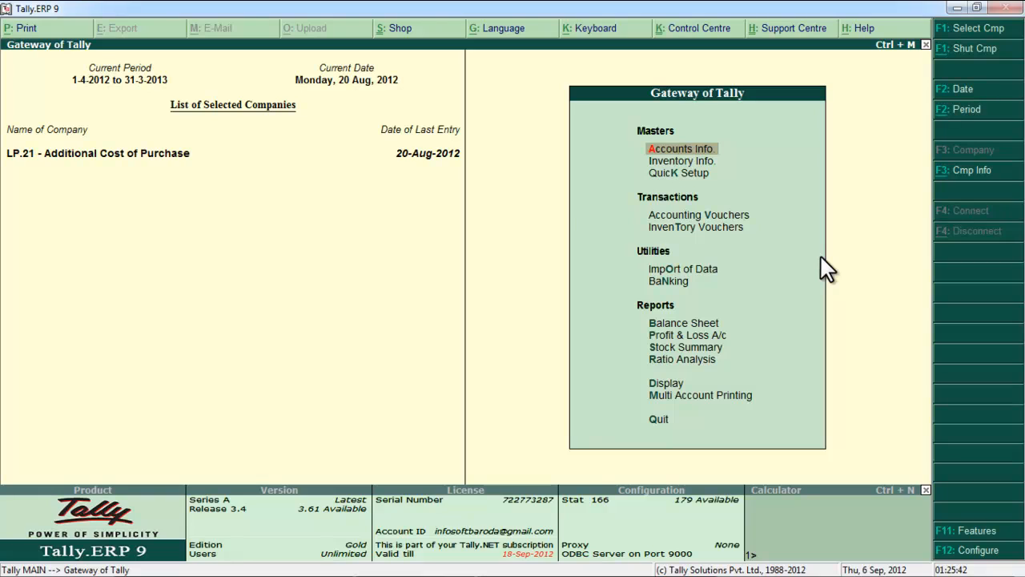
- Open the Stock Summary report and expand it to the detailed view of individual items
key(Down)
key(Down)
key(Down)
key(Down)
key(Down)
key(Down)
key(Down)
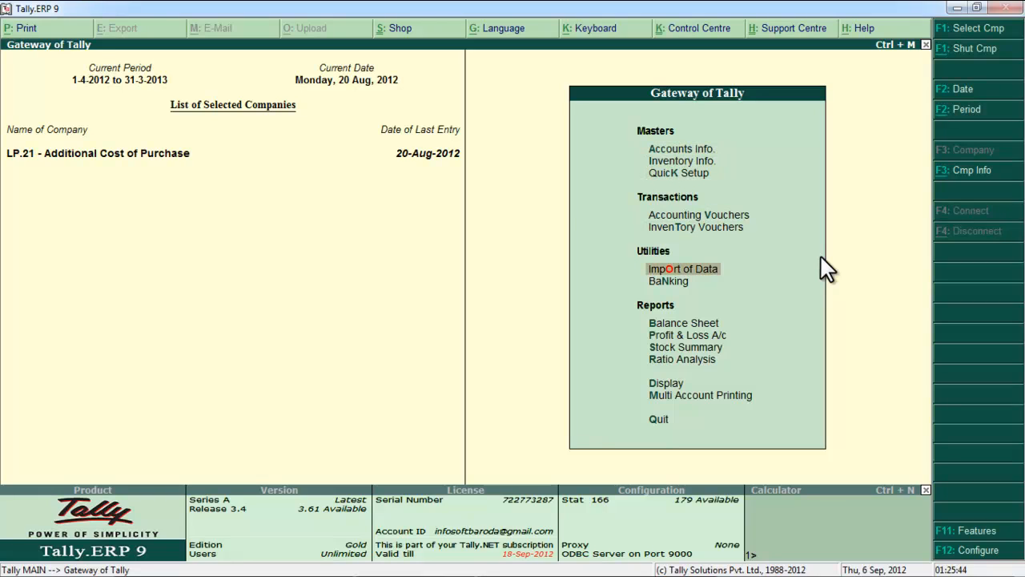
key(Down)
key(Down)
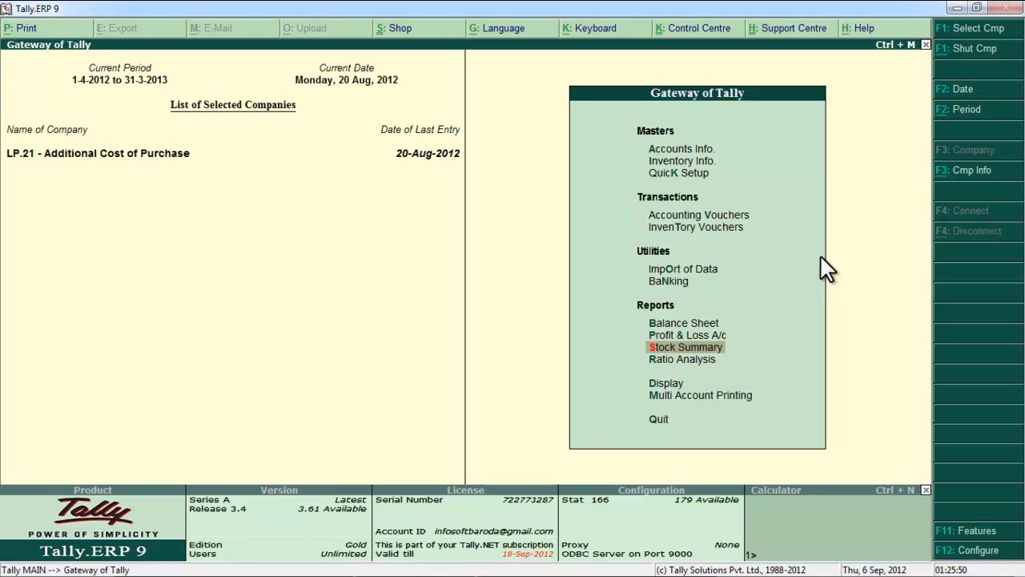
key(Return)
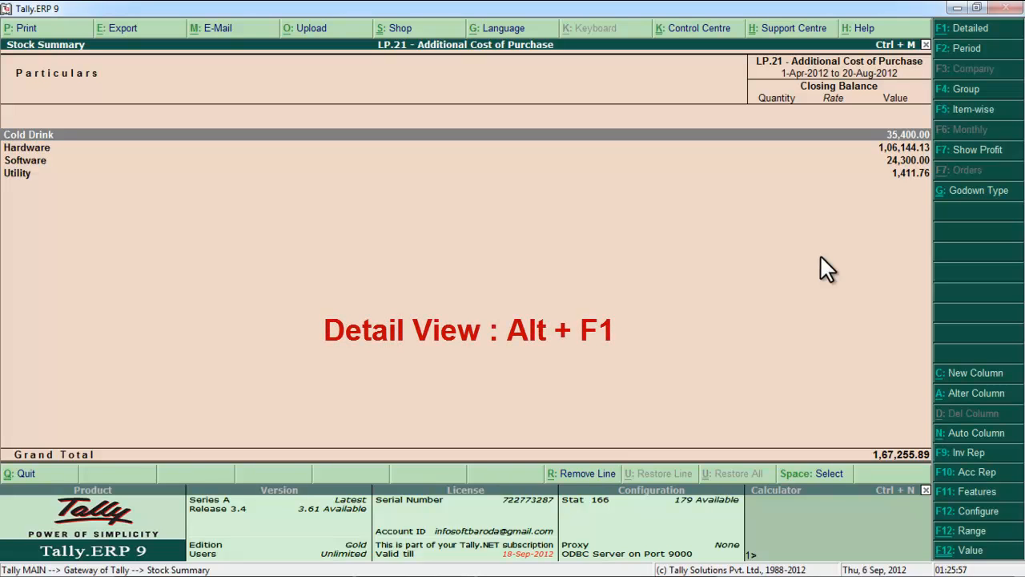
key(alt+F1)
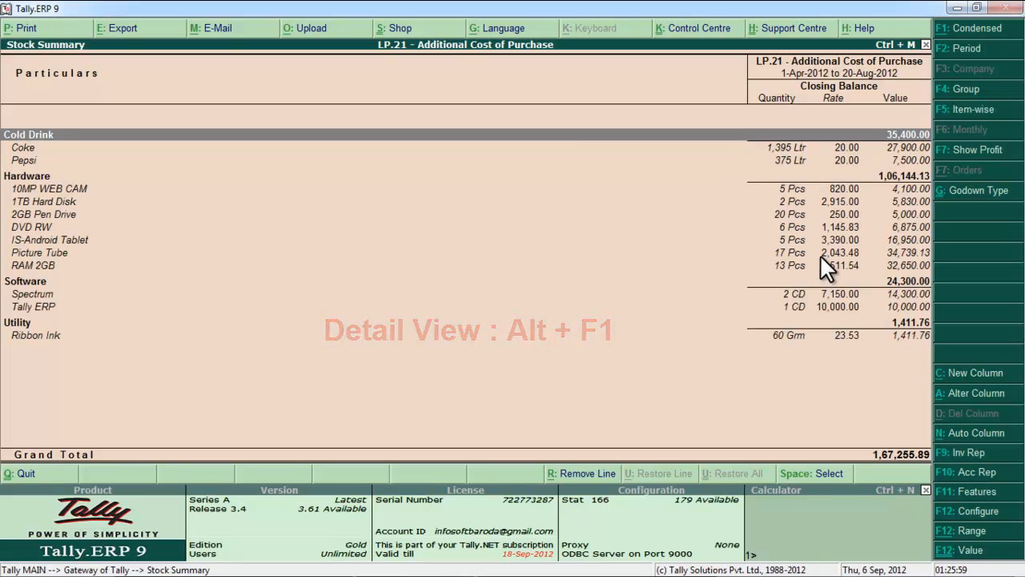
- Check the closing quantity, rate and value of 10MP WEB CAM under Hardware in the stock summary
key(Down)
key(Down)
key(Down)
key(Down)
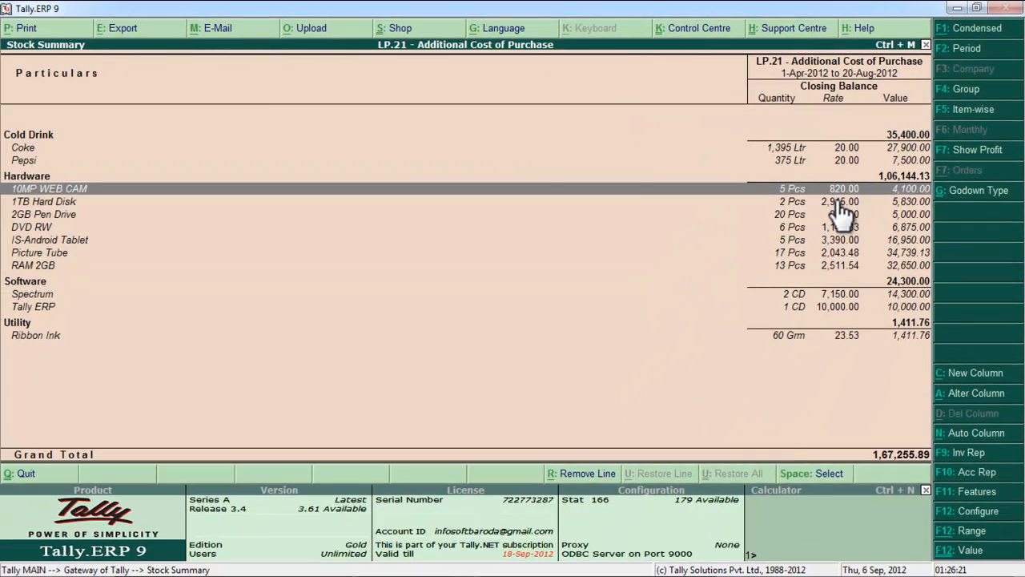
key(Escape)
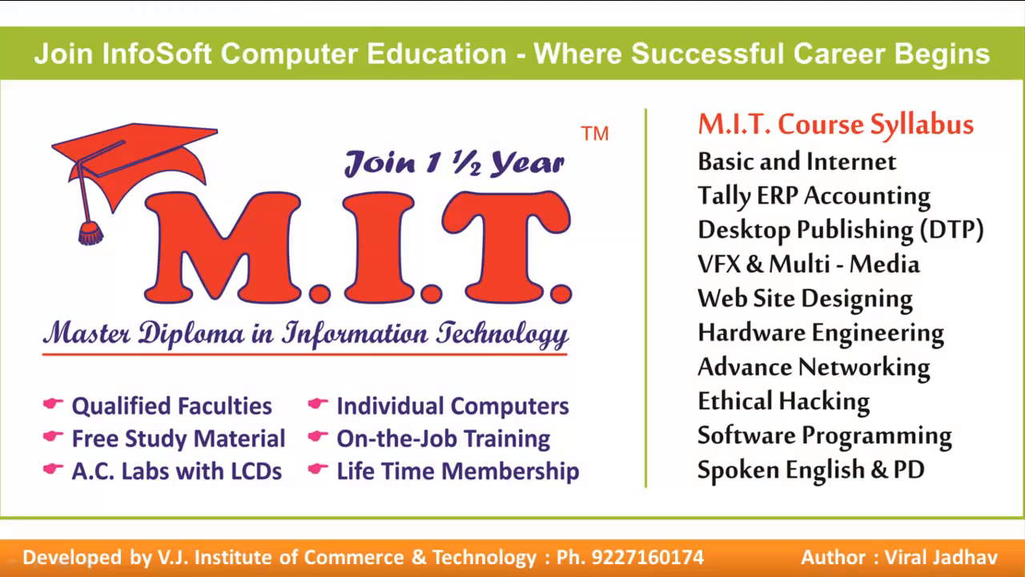